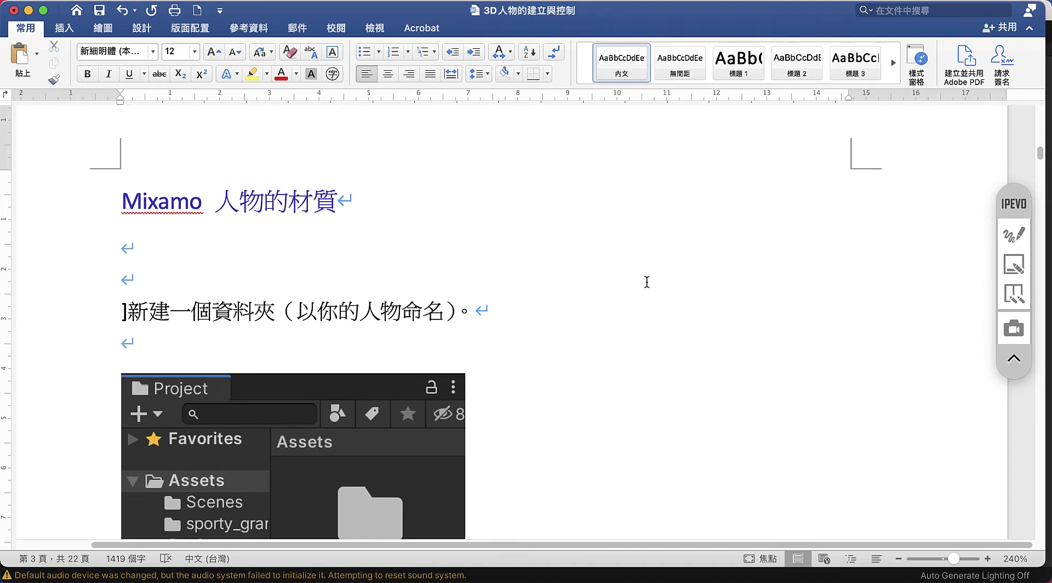
pyautogui.scroll(-1, 647, 281)
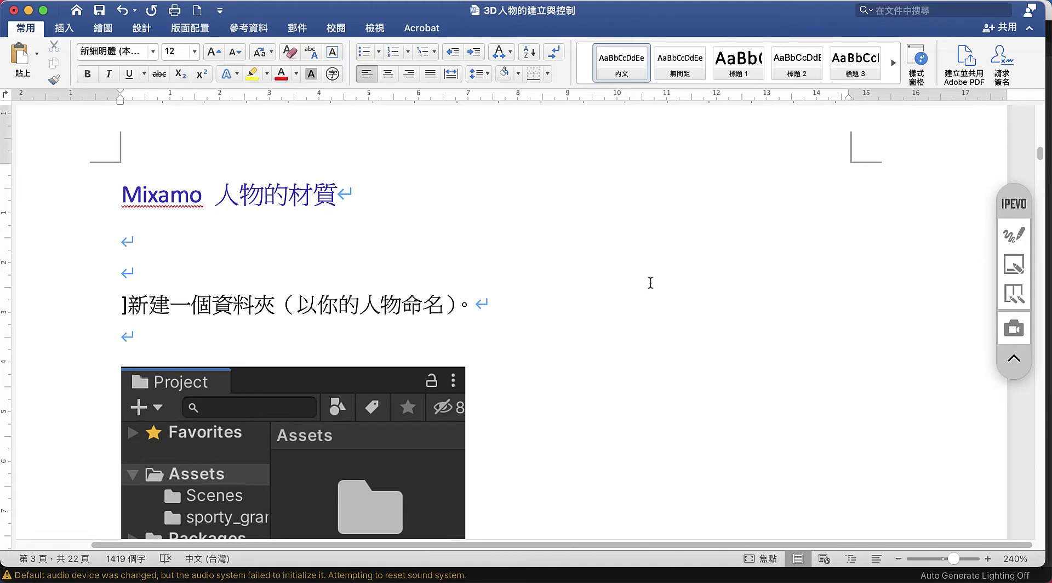
pyautogui.scroll(-3, 648, 282)
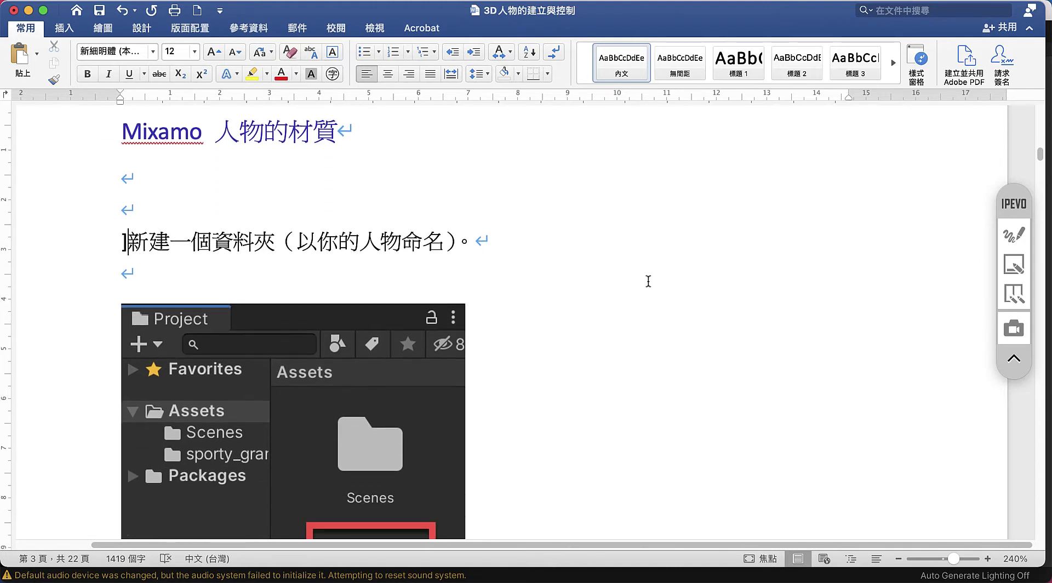
pyautogui.scroll(-2, 648, 281)
pyautogui.scroll(1, 648, 281)
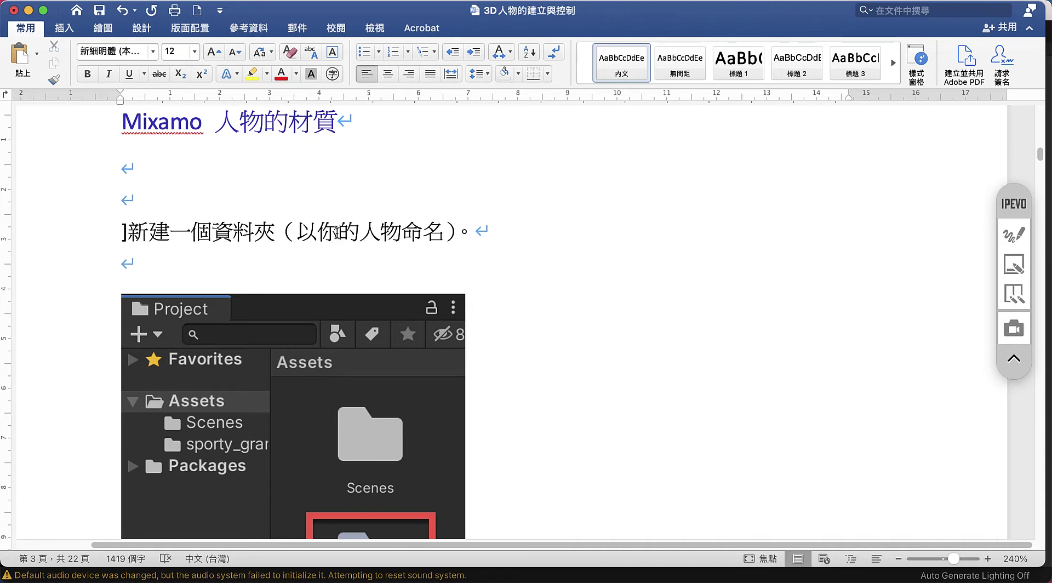
pyautogui.click(49, 580)
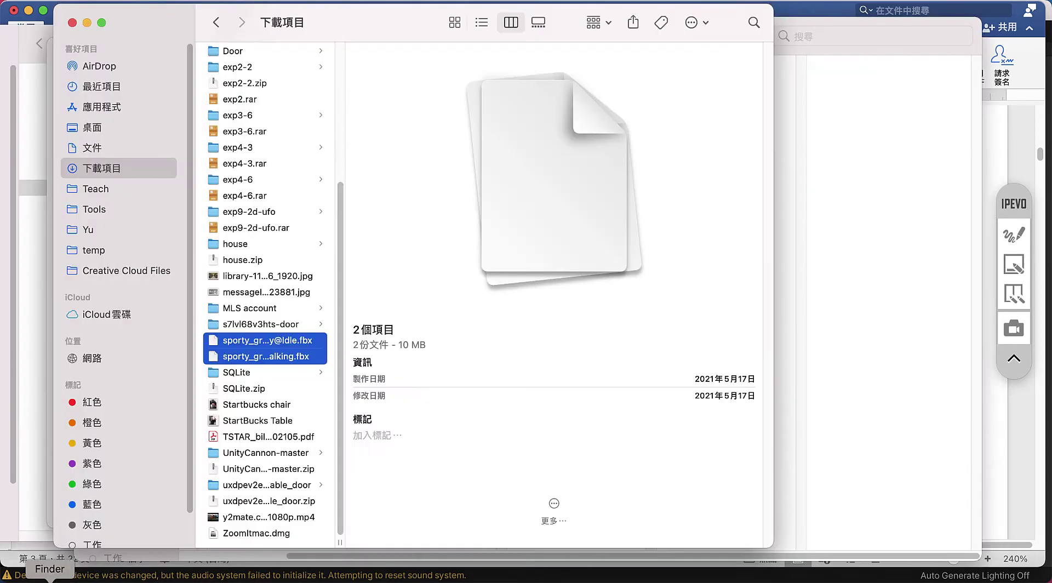
pyautogui.click(247, 342)
# Step: Copy the 'sporty_granny' part of the Idle file's name, then switch to Unity
pyautogui.click(246, 341)
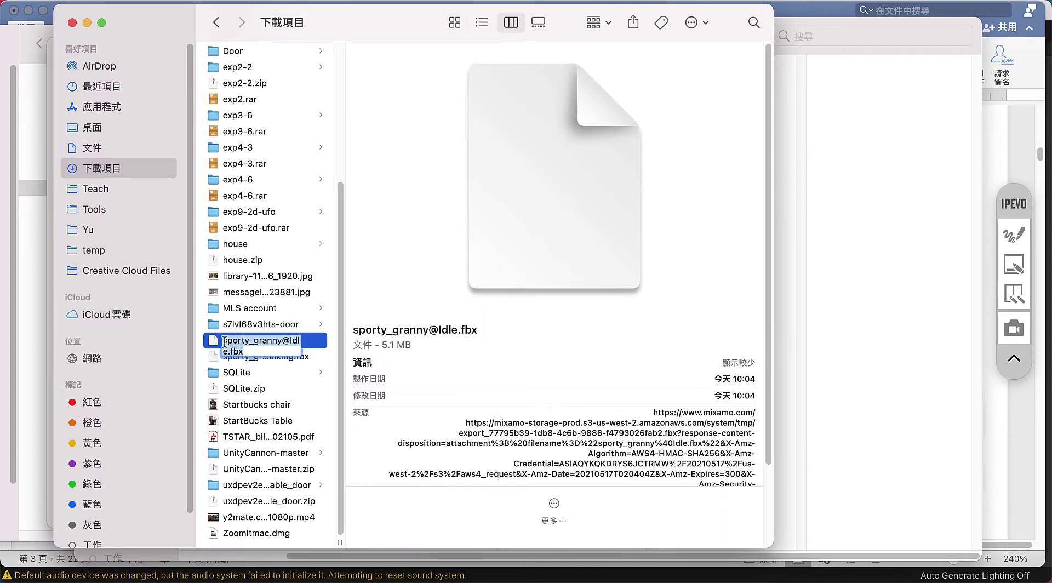
pyautogui.click(224, 341)
pyautogui.moveTo(224, 340); pyautogui.dragTo(279, 341)
pyautogui.rightClick(272, 341)
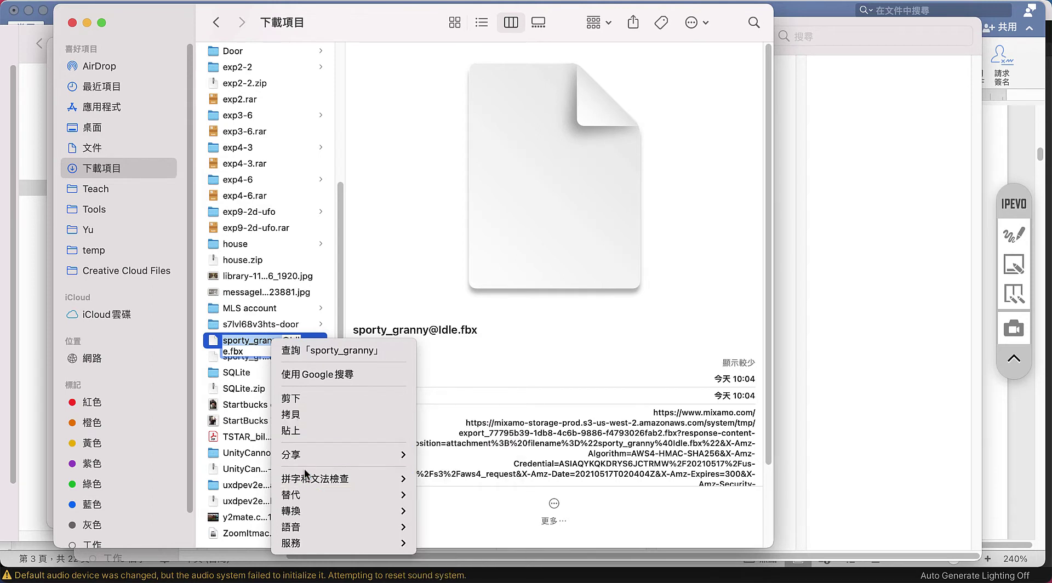
pyautogui.click(307, 416)
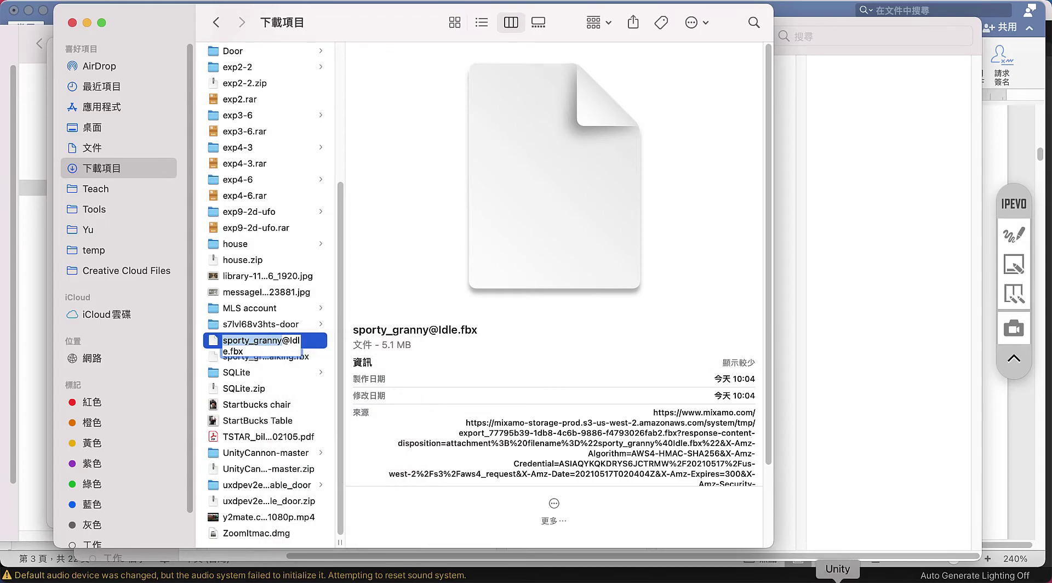
pyautogui.click(837, 580)
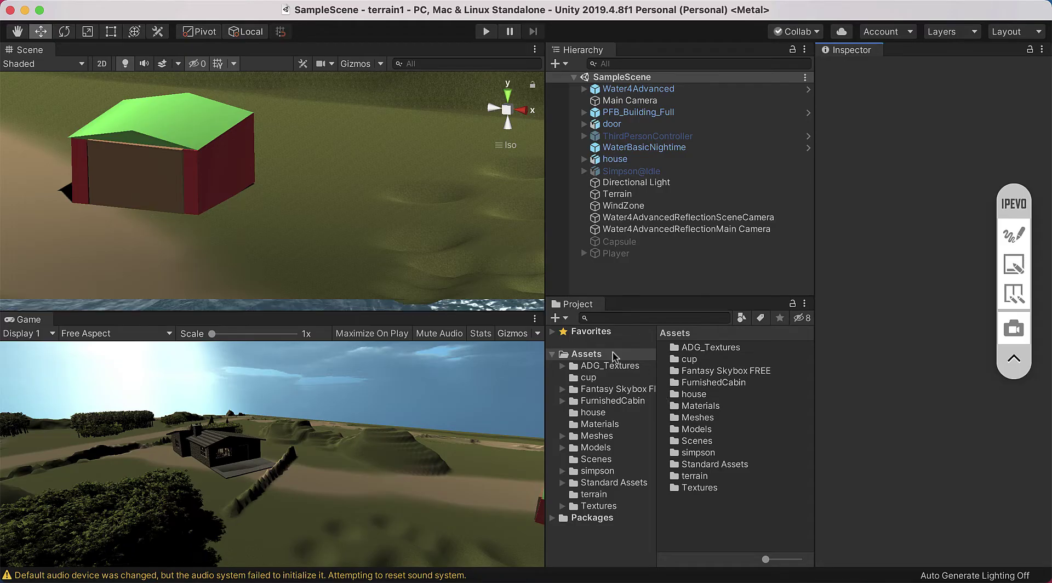
# Step: Create a folder named sporty_granny under Assets and open it, then return to Finder
pyautogui.rightClick(719, 510)
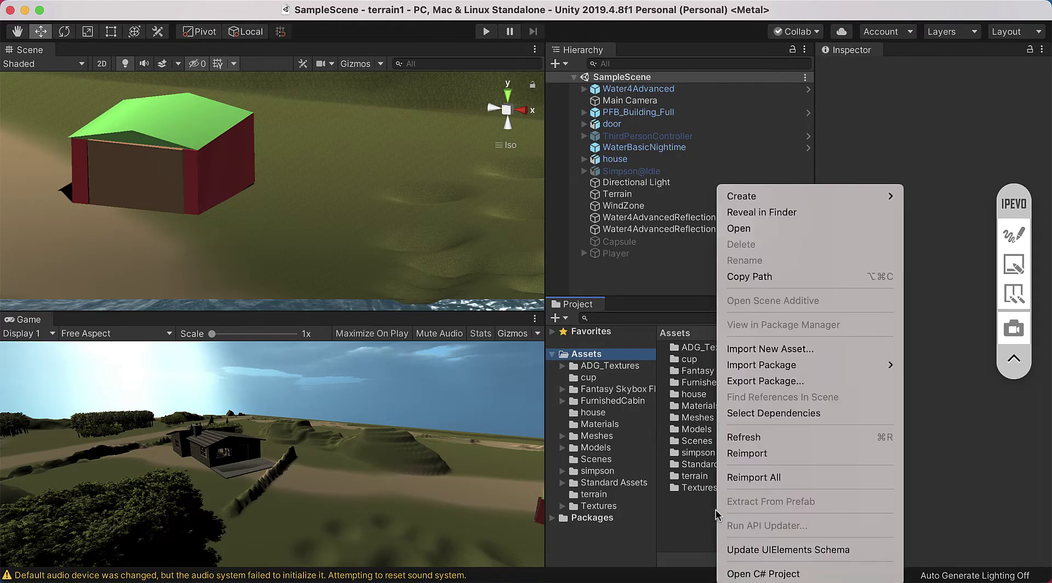
pyautogui.moveTo(767, 196)
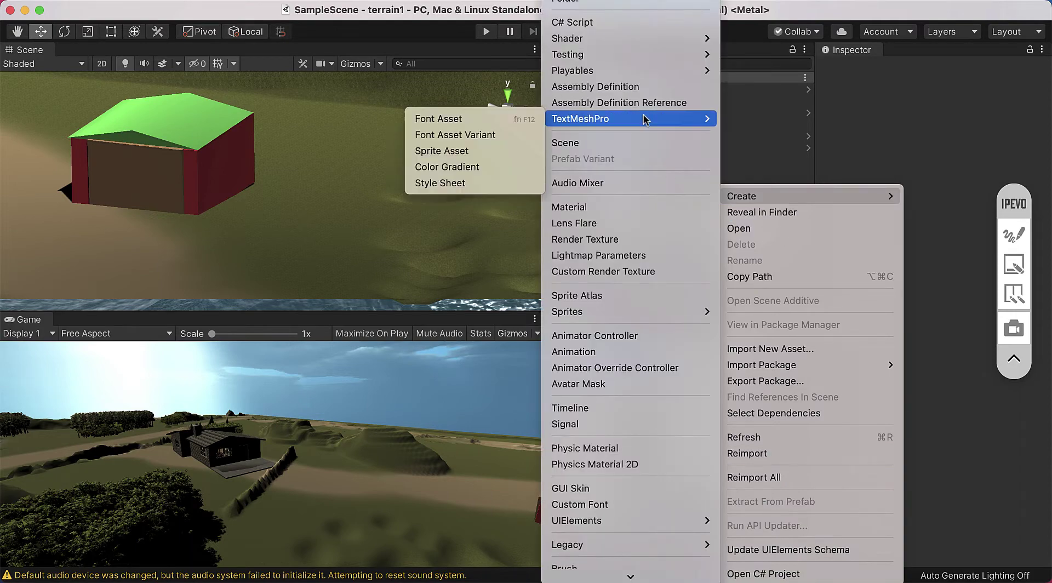
pyautogui.click(616, 3)
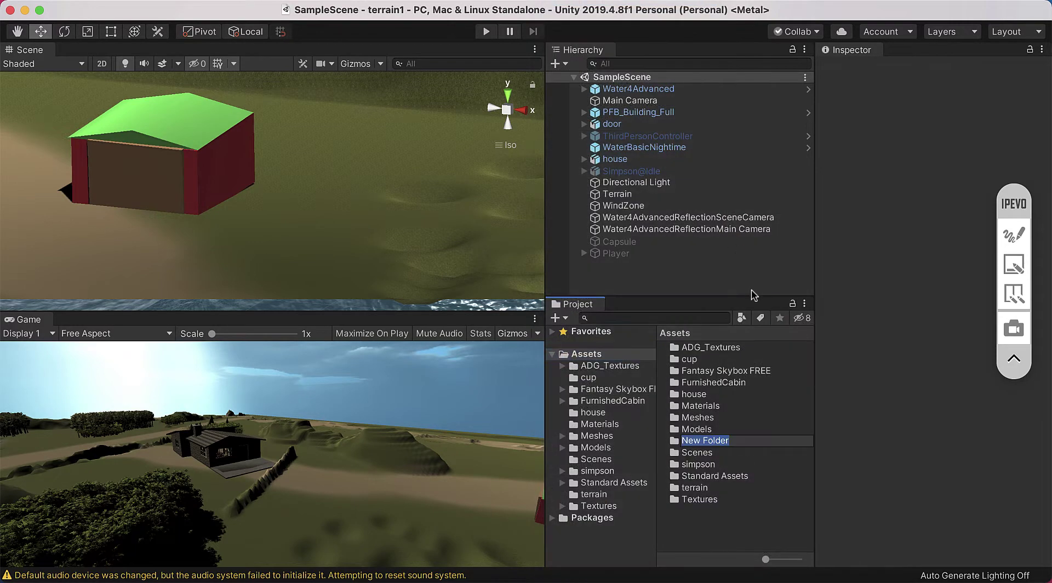
pyautogui.write('sporty_granny')
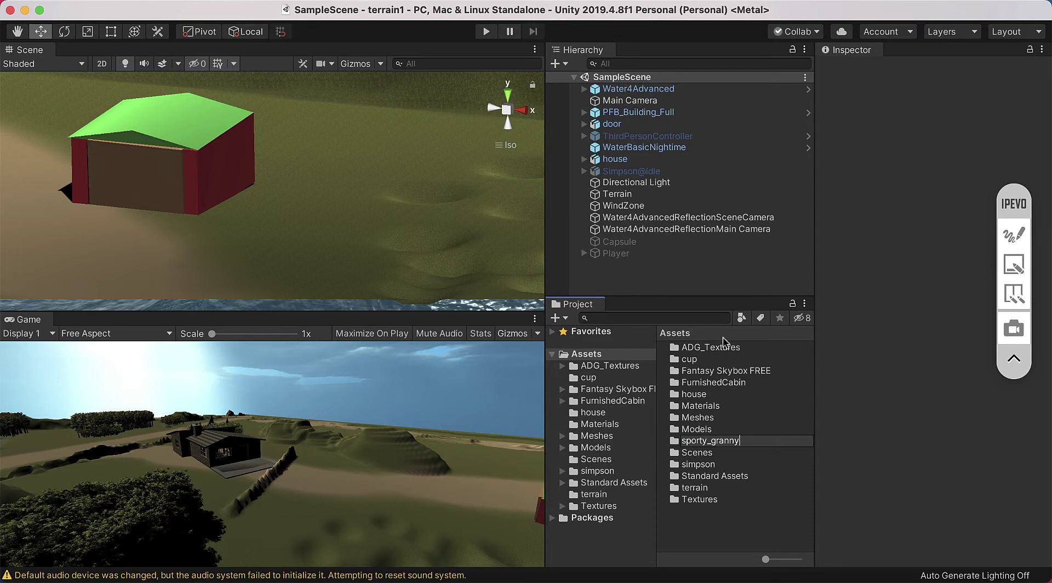
pyautogui.press('Return')
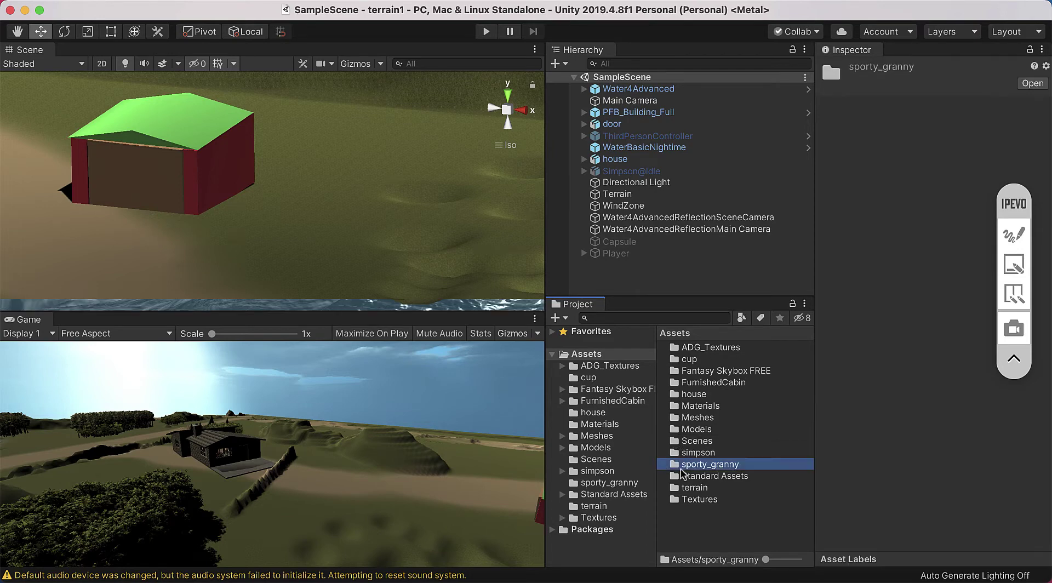
pyautogui.doubleClick(680, 465)
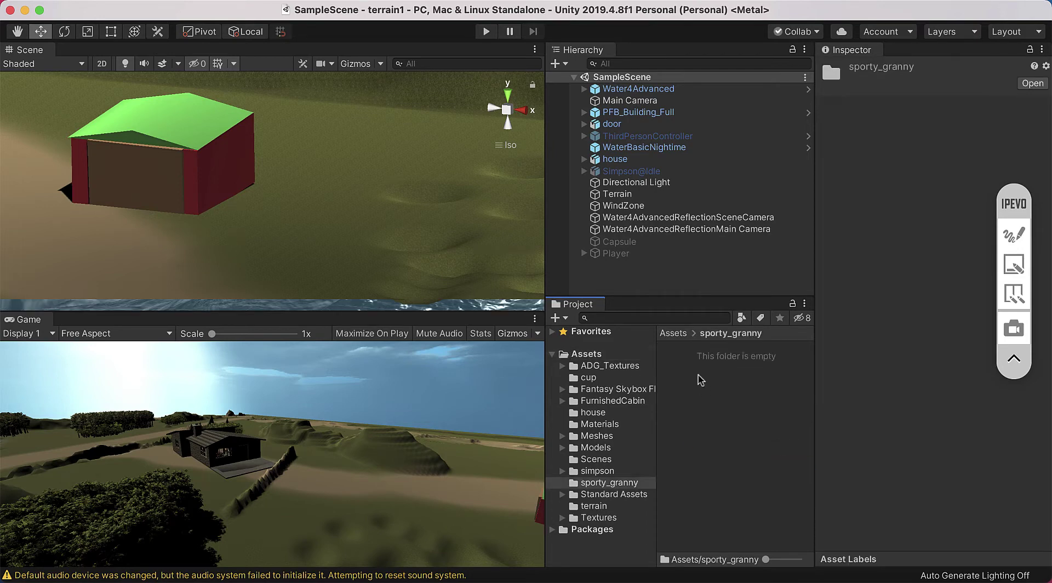
pyautogui.click(50, 580)
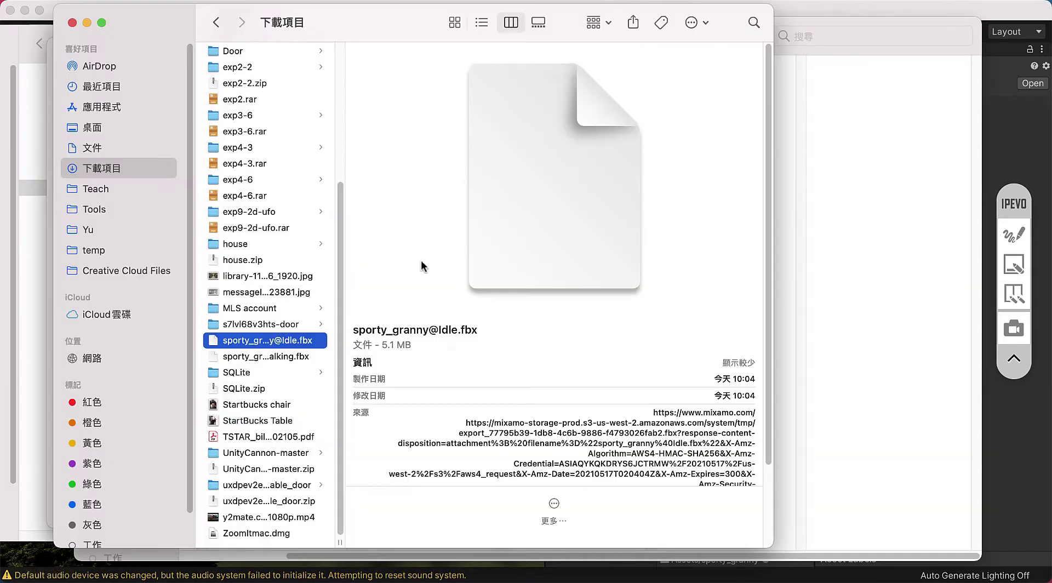
# Step: Close the extra terrain and 4.Script Finder windows
pyautogui.click(833, 21)
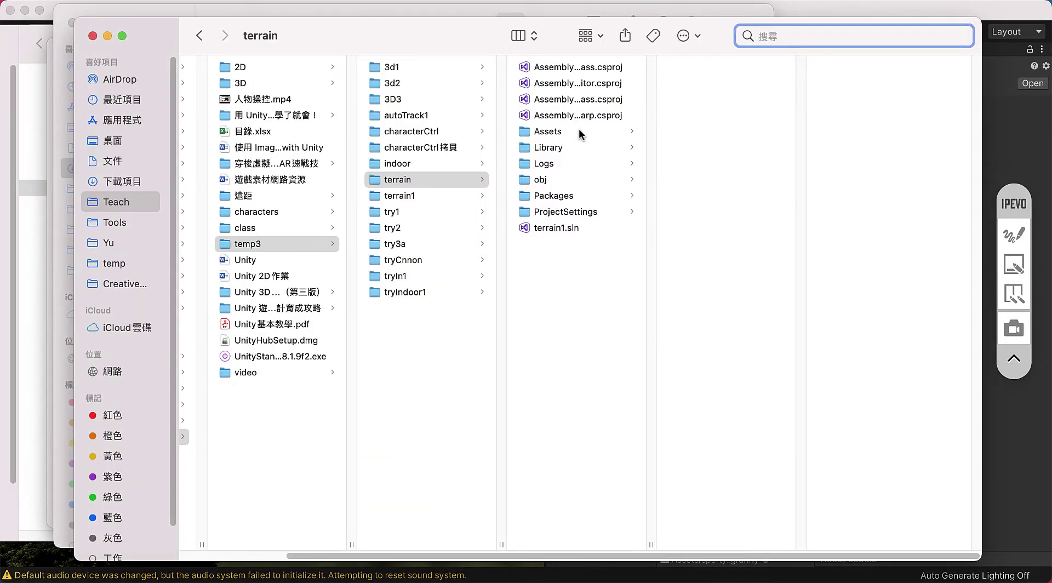
pyautogui.click(91, 36)
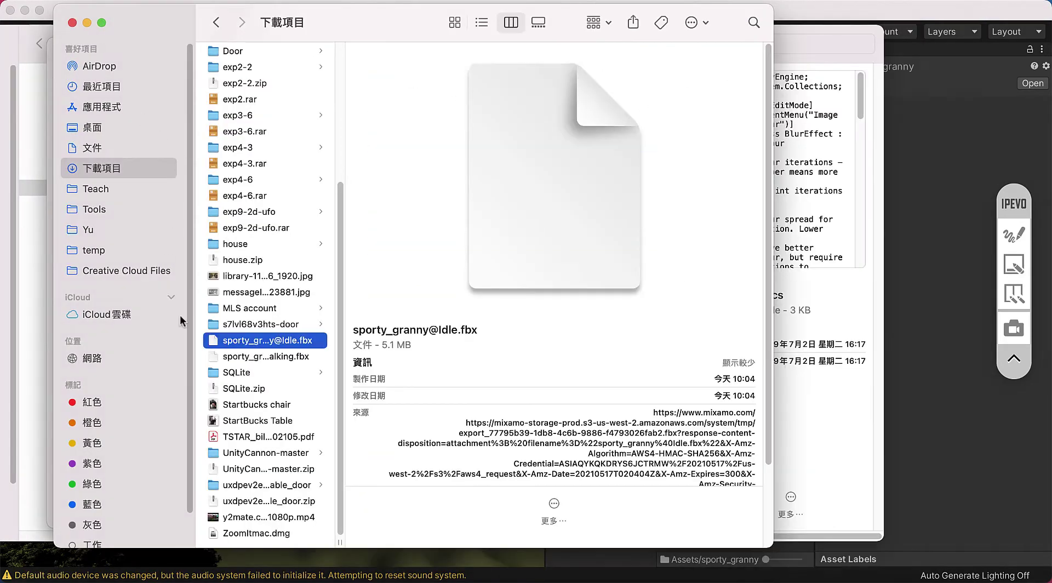
pyautogui.click(792, 45)
pyautogui.moveTo(171, 38); pyautogui.dragTo(282, 170)
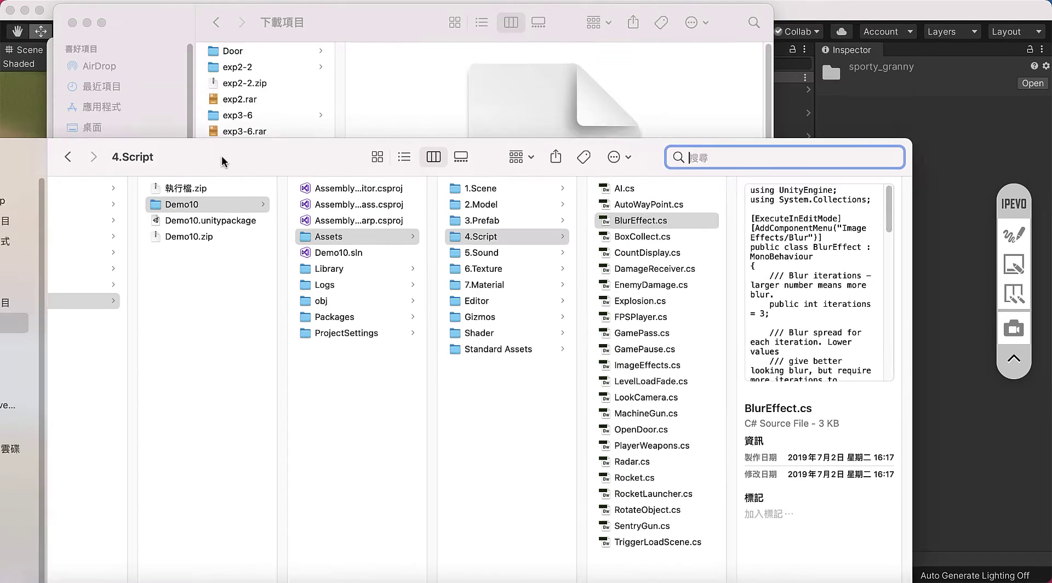
pyautogui.click(27, 173)
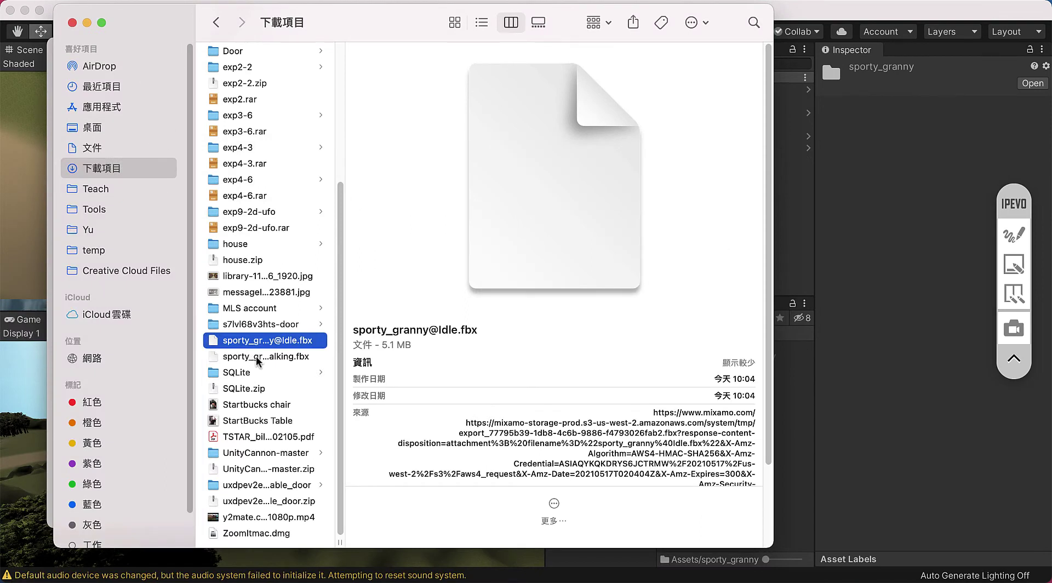
pyautogui.keyDown('shift'); pyautogui.click(257, 359); pyautogui.keyUp('shift')
pyautogui.moveTo(262, 355); pyautogui.dragTo(784, 366)
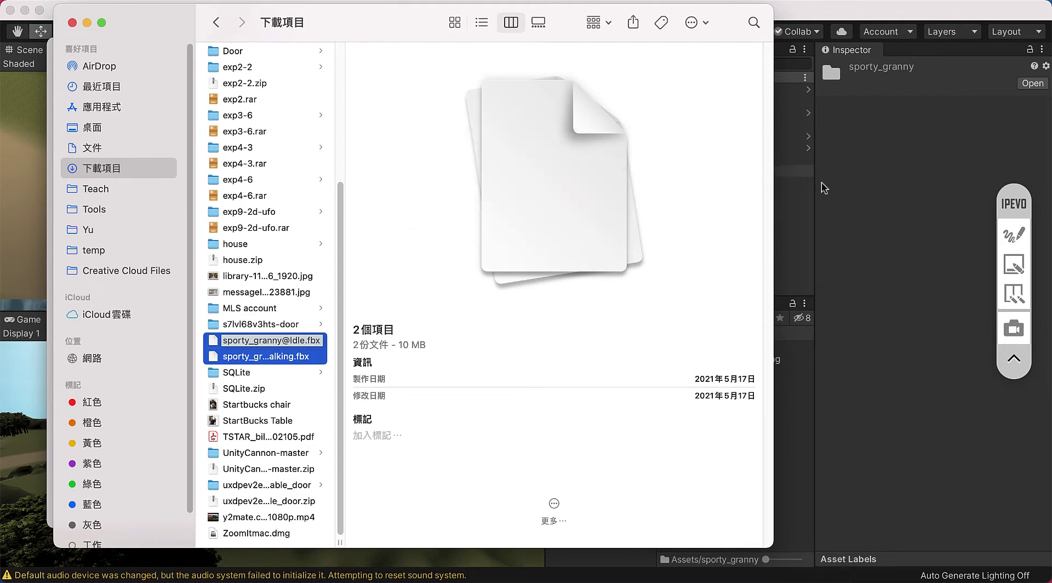
pyautogui.click(831, 196)
# Step: Place sporty_granny@Idle beside the red-walled house and scale it up uniformly
pyautogui.click(700, 357)
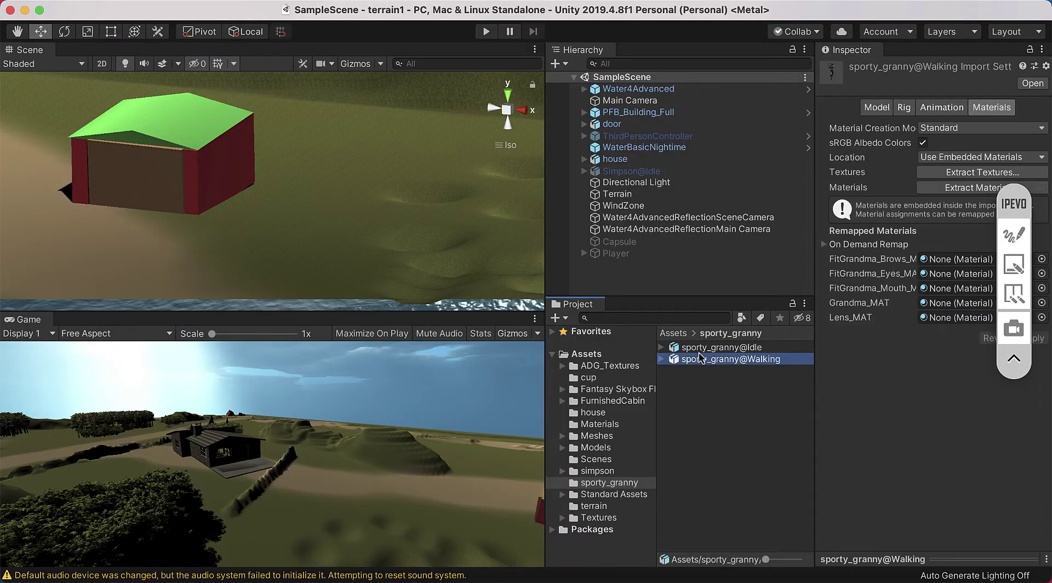
pyautogui.click(704, 349)
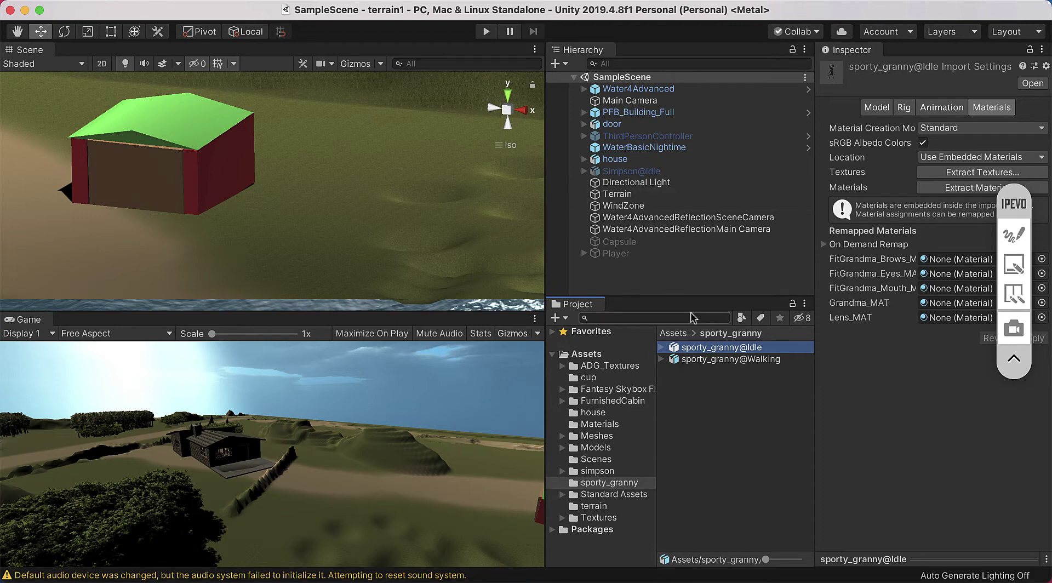
pyautogui.moveTo(673, 351)
pyautogui.mouseDown()
pyautogui.moveTo(194, 242)
pyautogui.moveTo(222, 241)
pyautogui.mouseUp()
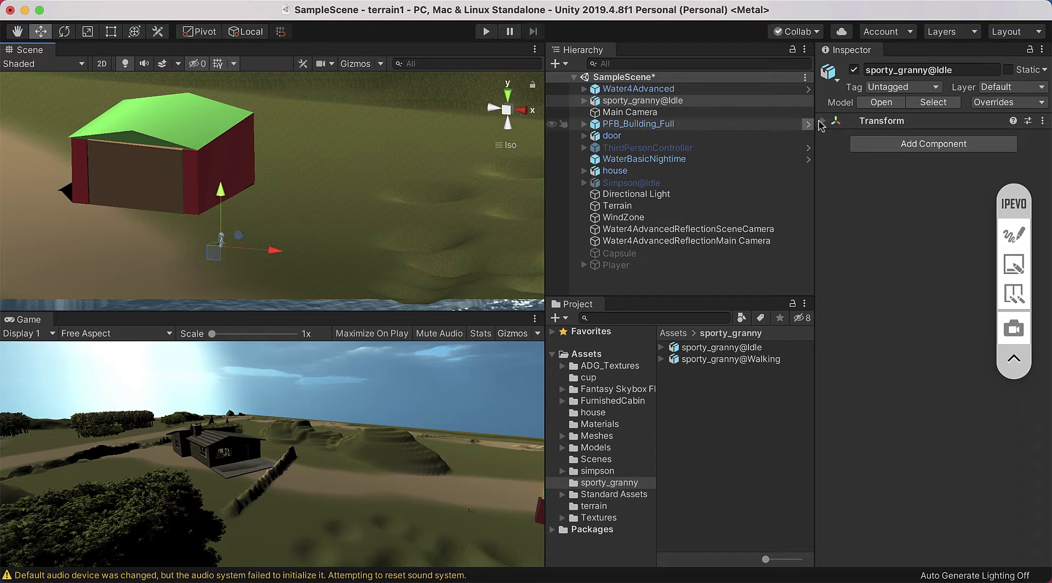
pyautogui.click(87, 32)
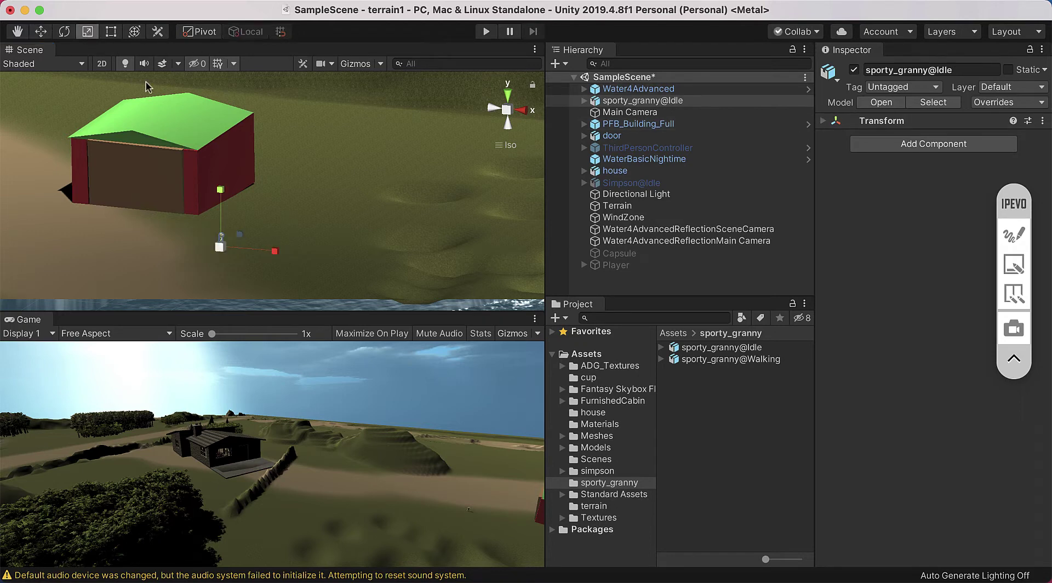
pyautogui.moveTo(219, 247); pyautogui.dragTo(237, 261)
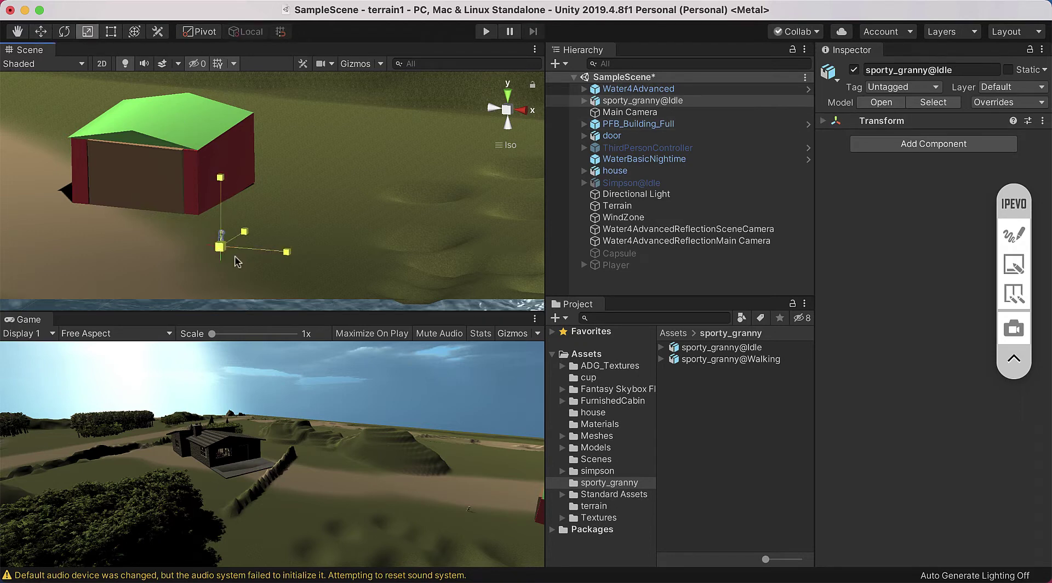
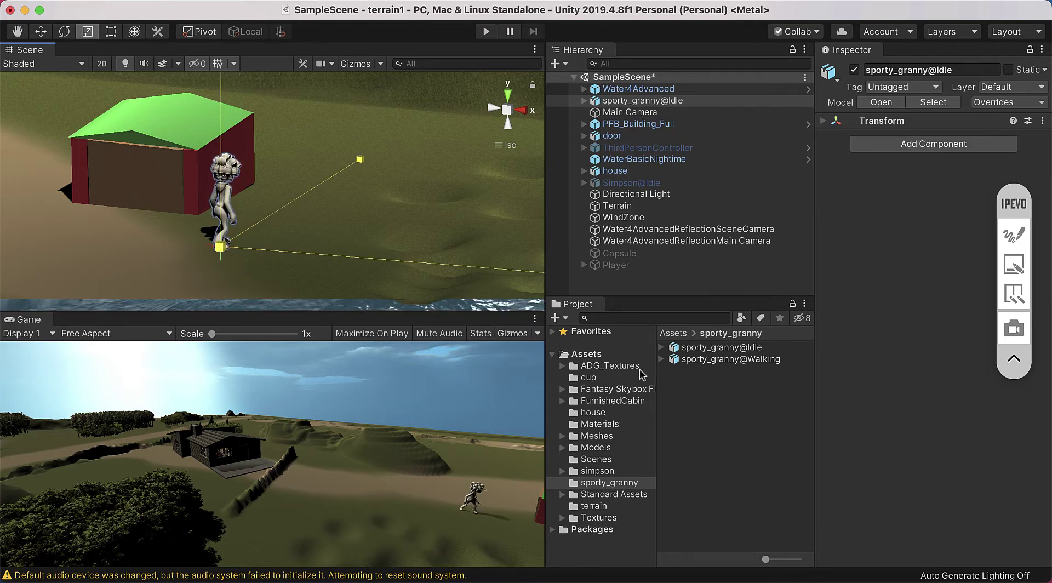
# Step: Shrink sporty_granny@Idle by dragging the Scale tool's centre handle
pyautogui.moveTo(641, 375); pyautogui.dragTo(408, 300)
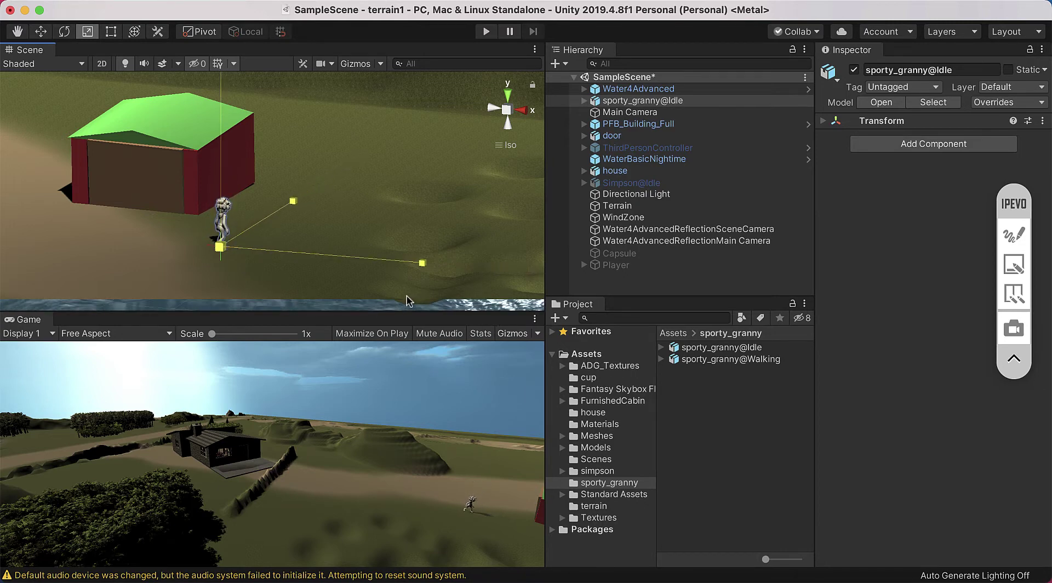
pyautogui.moveTo(408, 301); pyautogui.dragTo(408, 301)
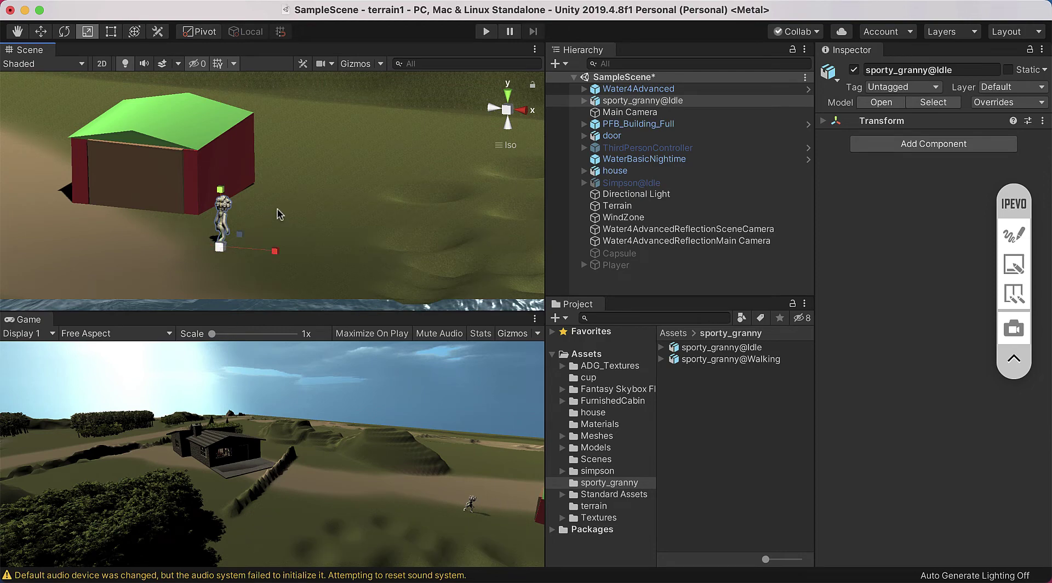
pyautogui.click(292, 189)
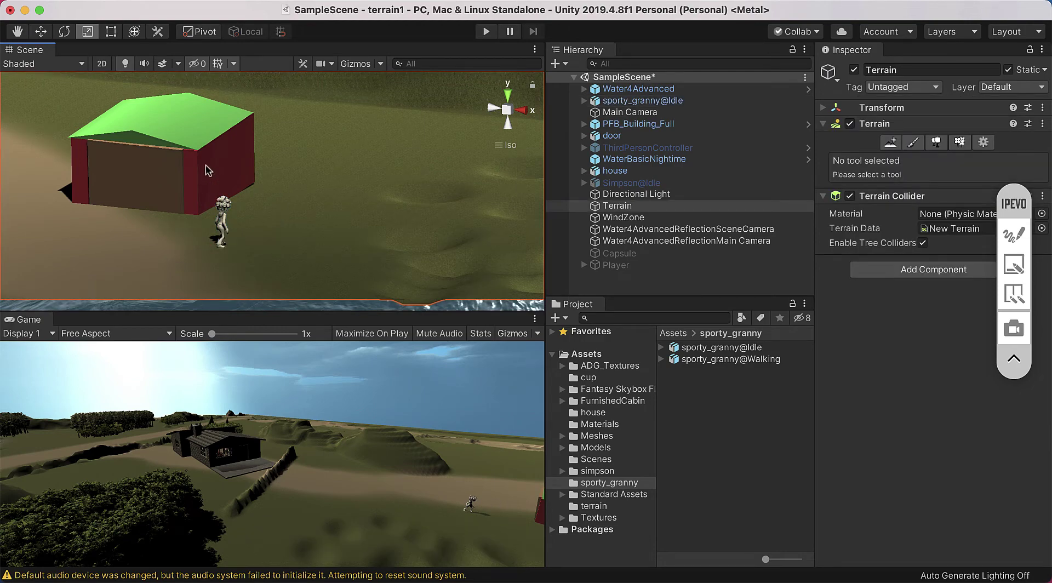
# Step: Rotate sporty_granny@Idle around its Y axis to face the camera
pyautogui.click(225, 226)
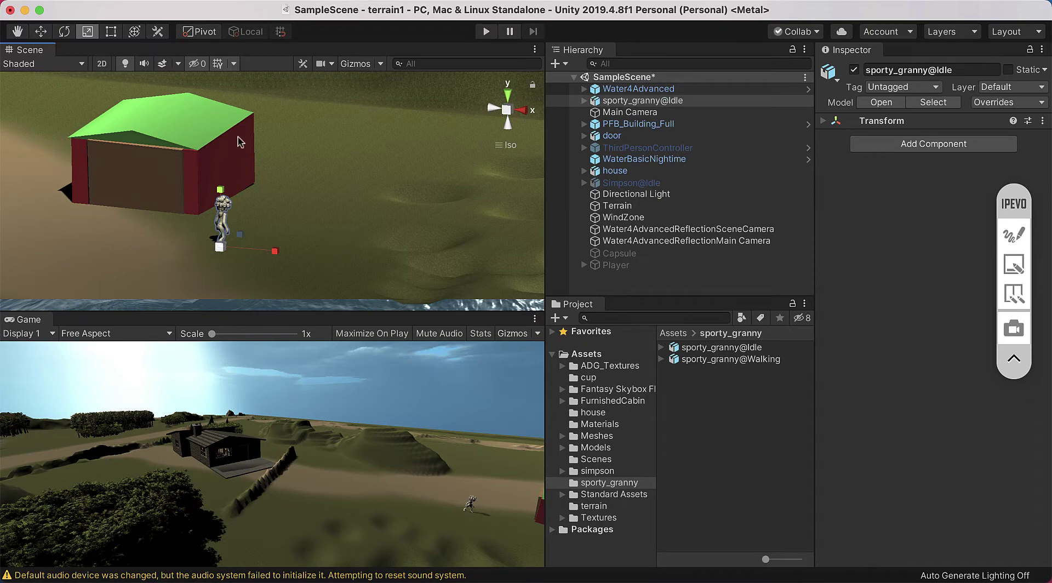
pyautogui.click(64, 31)
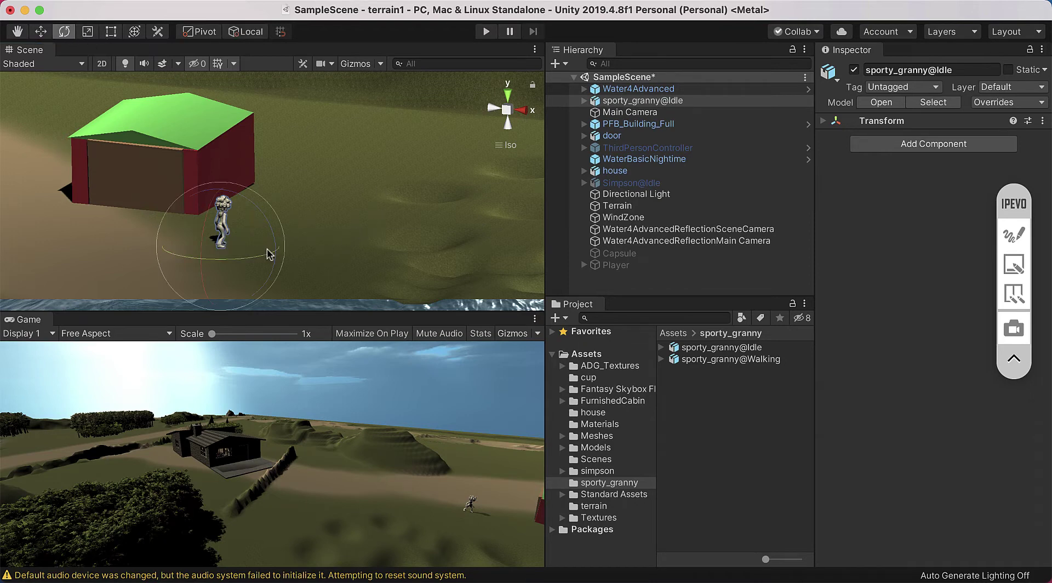
pyautogui.moveTo(258, 256); pyautogui.dragTo(116, 247)
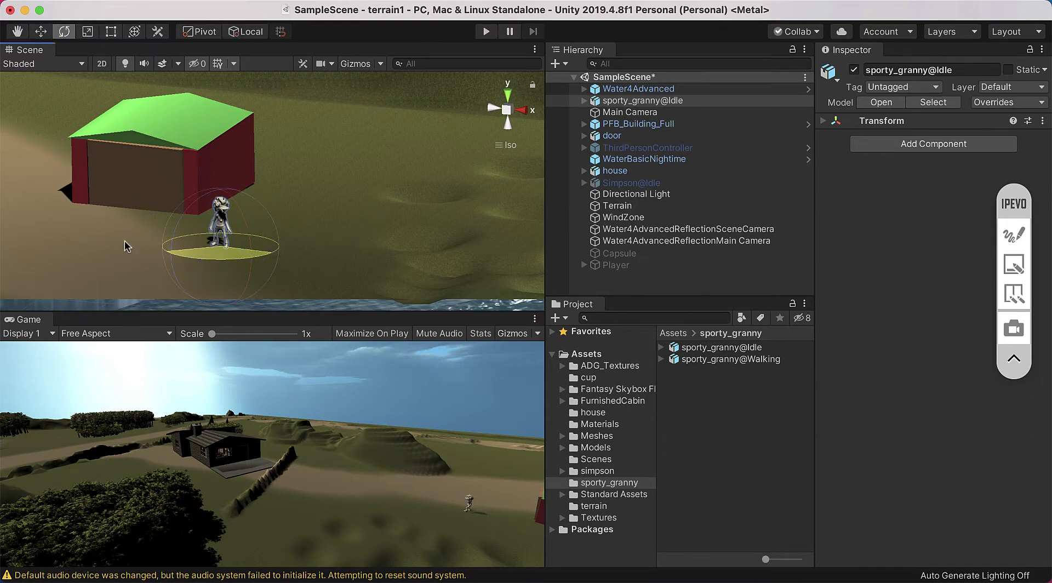
pyautogui.click(345, 228)
# Step: Zoom and orbit the Scene view for a close-up of the granny beside the red house wall
pyautogui.scroll(-2, 318, 233)
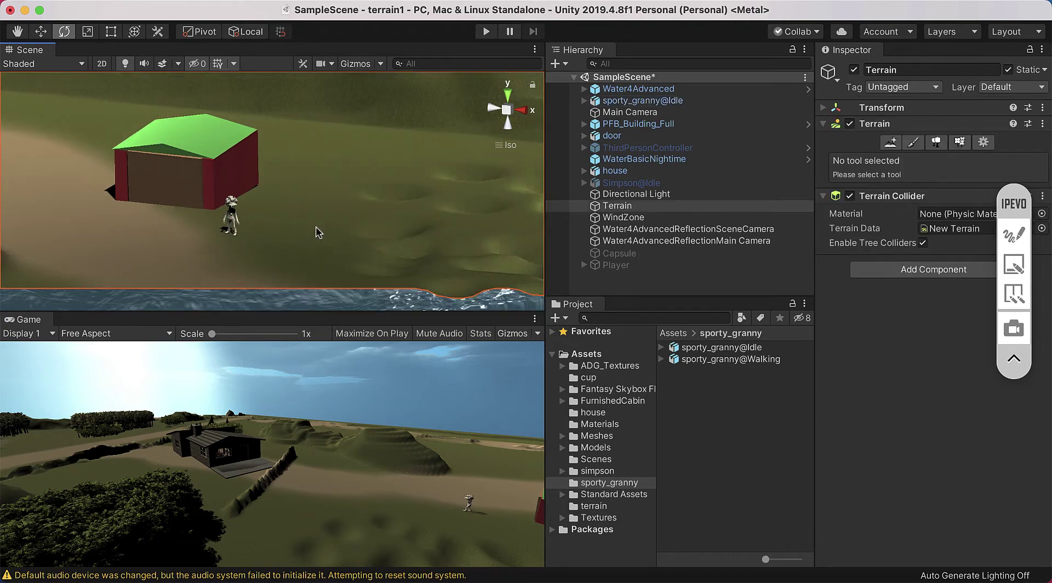
pyautogui.scroll(2, 318, 233)
pyautogui.scroll(3, 316, 232)
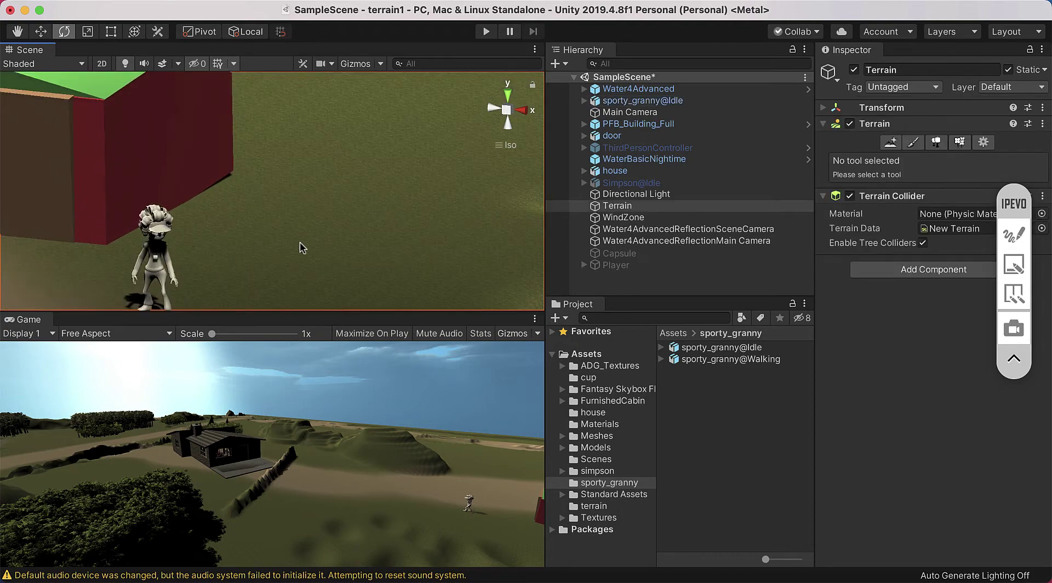
pyautogui.moveTo(301, 244)
pyautogui.keyDown('alt'); pyautogui.mouseDown()
pyautogui.moveTo(338, 190)
pyautogui.moveTo(268, 245)
pyautogui.mouseUp(); pyautogui.keyUp('alt')
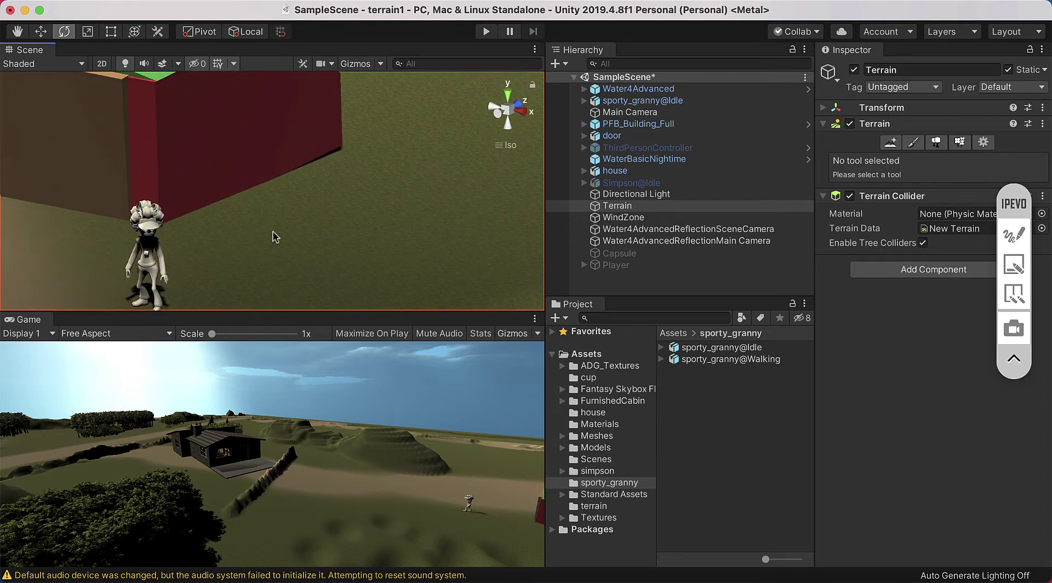
pyautogui.scroll(-2, 275, 236)
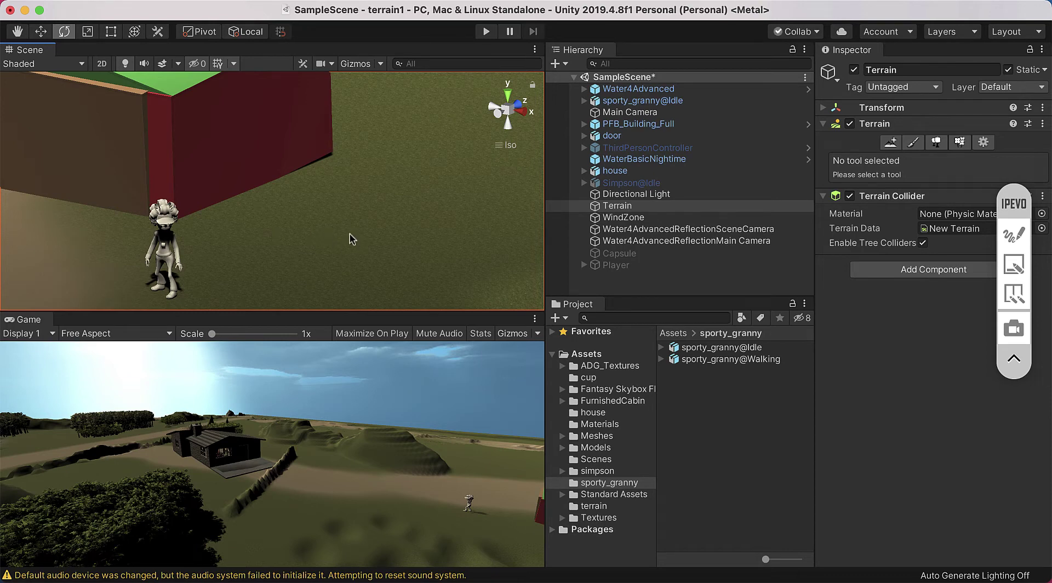
pyautogui.click(618, 579)
pyautogui.scroll(3, 534, 340)
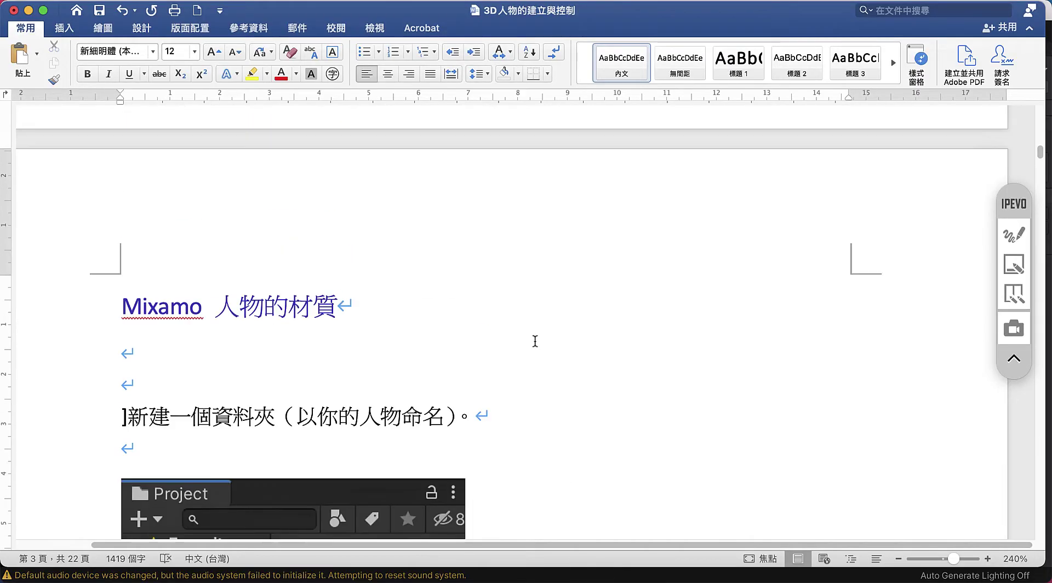
pyautogui.scroll(-7, 536, 341)
pyautogui.scroll(-5, 535, 340)
pyautogui.scroll(-2, 534, 341)
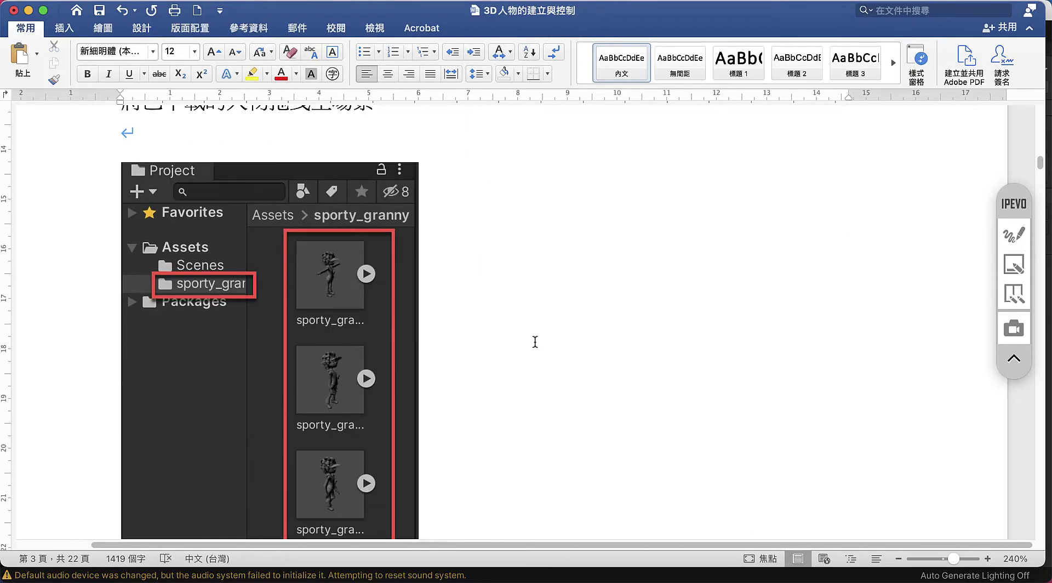
pyautogui.scroll(-3, 534, 340)
pyautogui.scroll(-3, 534, 340)
pyautogui.scroll(-5, 534, 340)
pyautogui.scroll(-3, 534, 340)
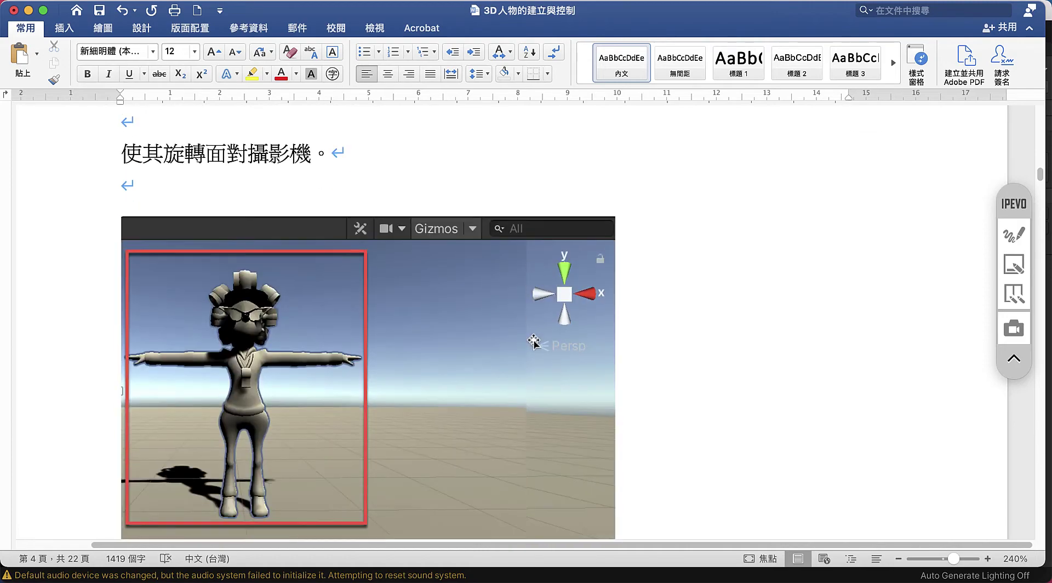
pyautogui.scroll(-4, 533, 340)
pyautogui.scroll(-5, 534, 341)
pyautogui.scroll(-2, 534, 341)
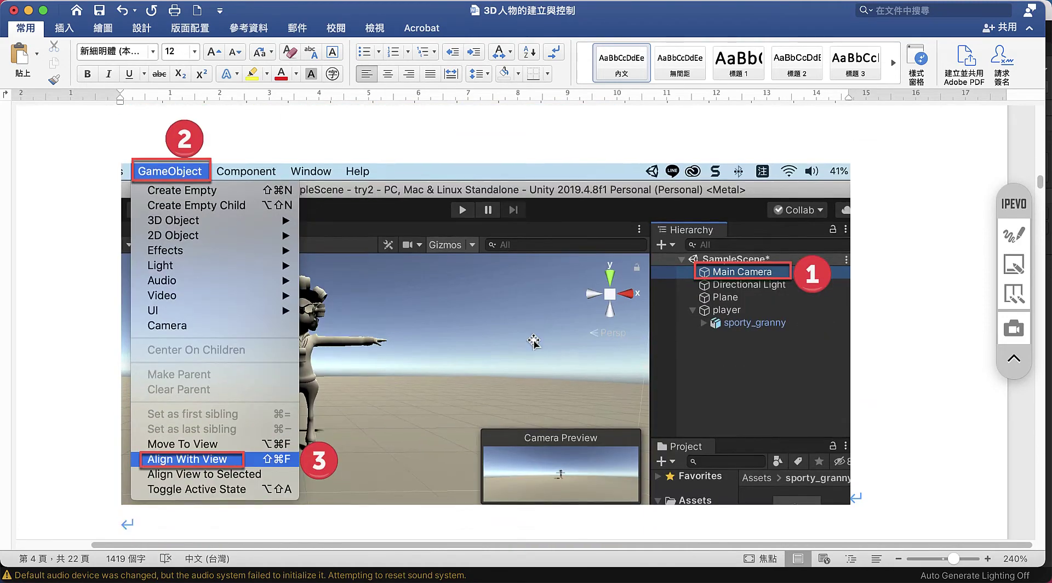
pyautogui.scroll(-6, 534, 341)
pyautogui.scroll(-5, 534, 340)
pyautogui.scroll(-5, 534, 340)
pyautogui.scroll(-5, 534, 341)
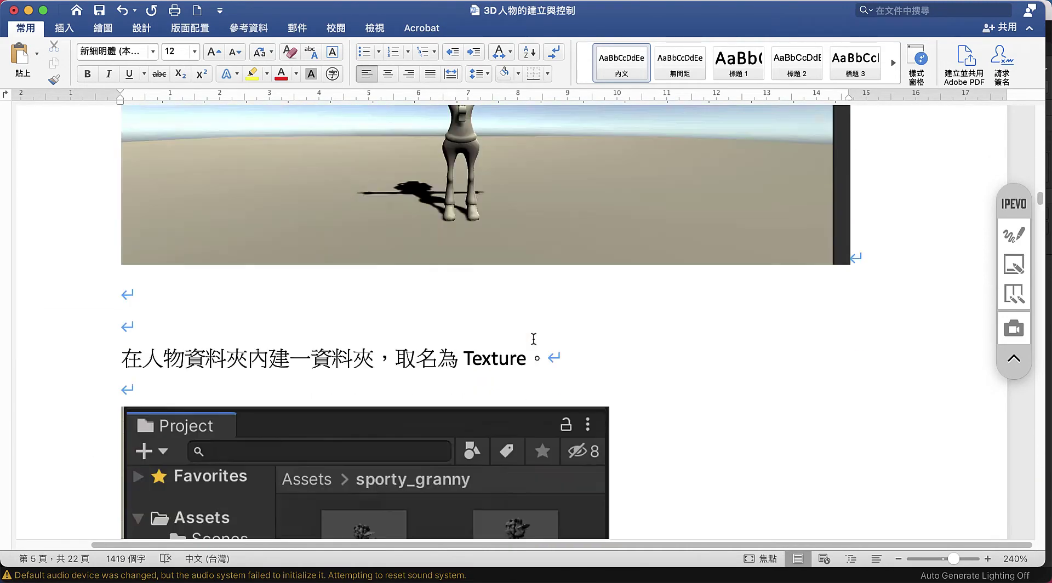
pyautogui.scroll(-3, 533, 341)
pyautogui.scroll(-1, 534, 341)
pyautogui.scroll(1, 534, 340)
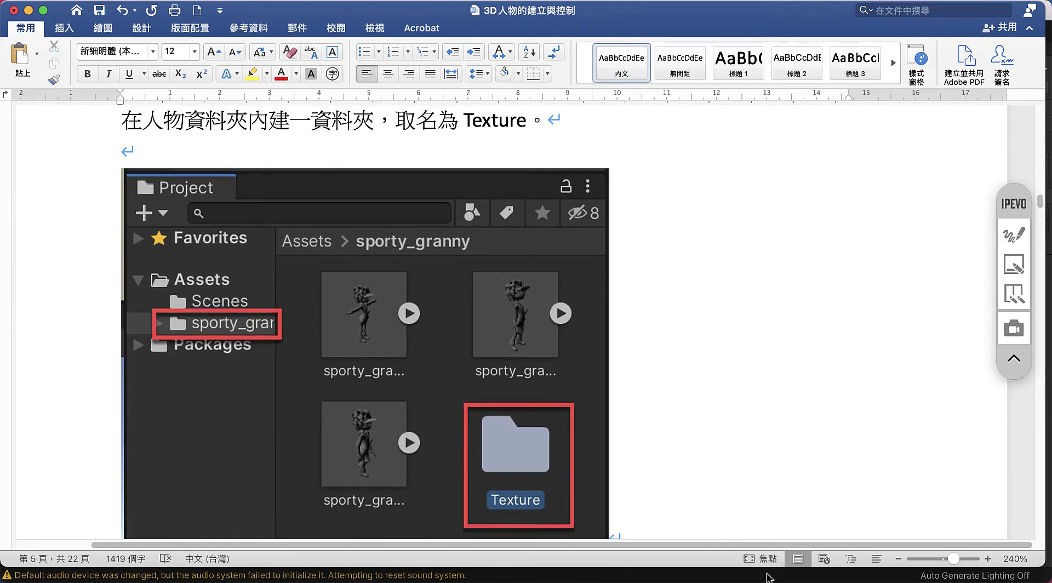
pyautogui.click(838, 580)
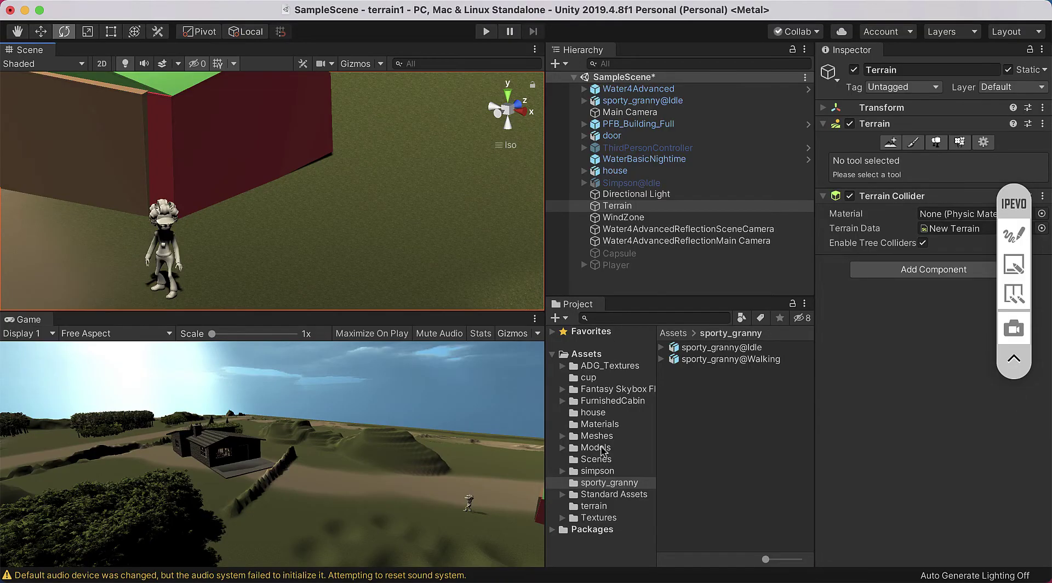
# Step: Browse the Project panel to show the sporty_granny folder's contents
pyautogui.click(600, 517)
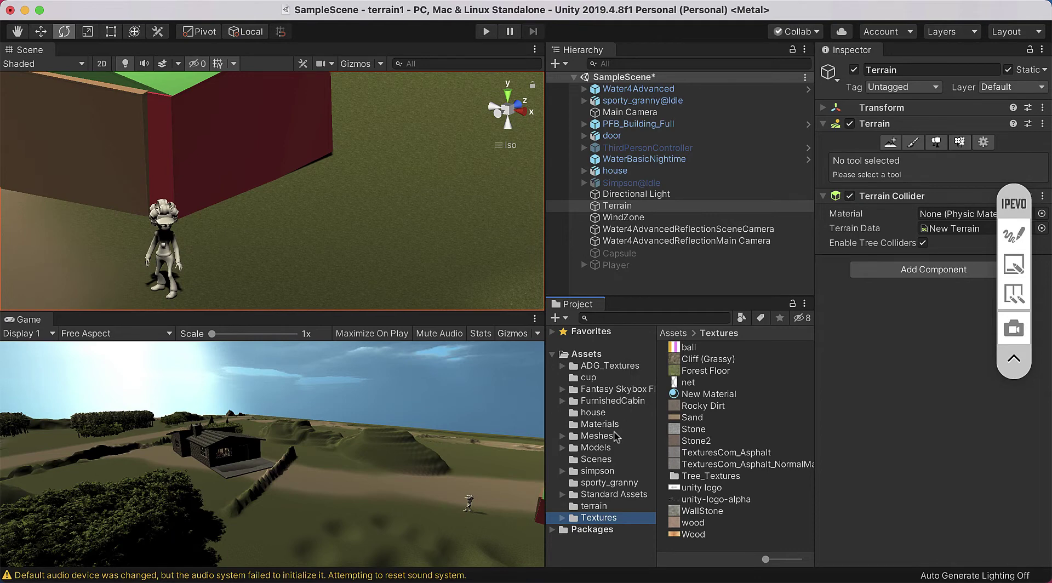
pyautogui.click(600, 519)
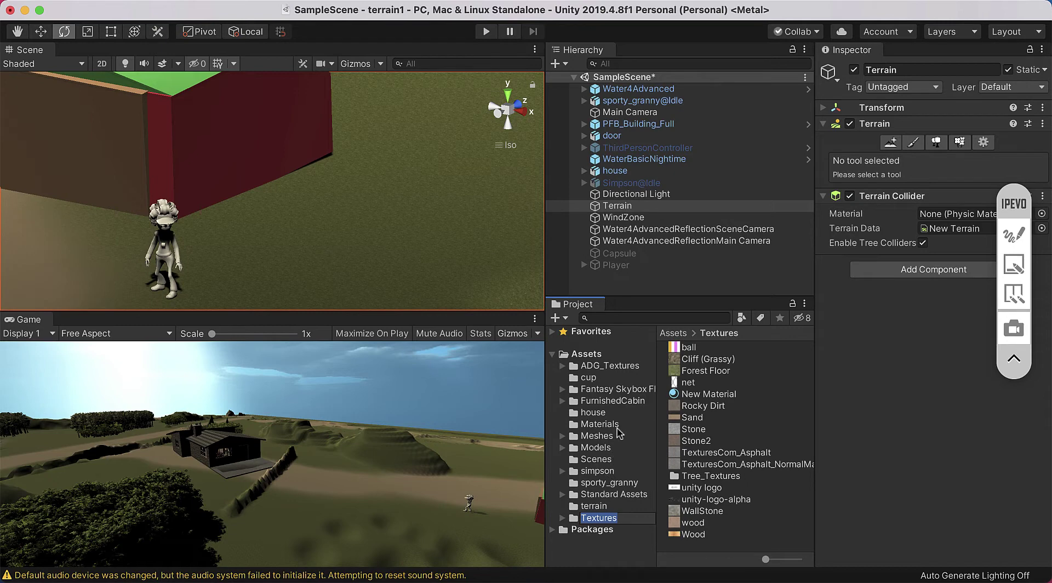
pyautogui.click(614, 484)
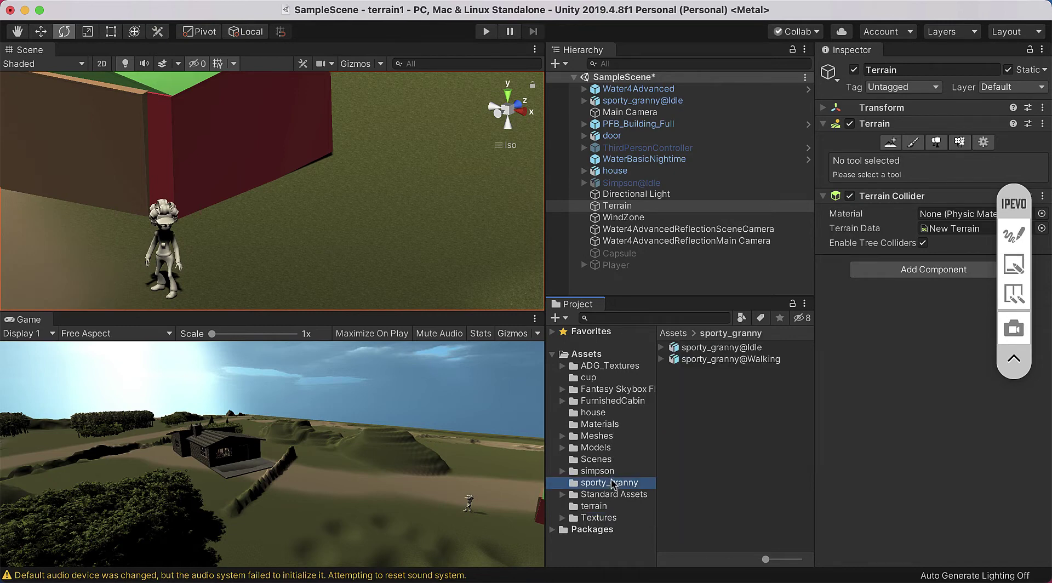
# Step: Create a new folder named Textures inside sporty_granny
pyautogui.rightClick(703, 406)
pyautogui.moveTo(756, 197)
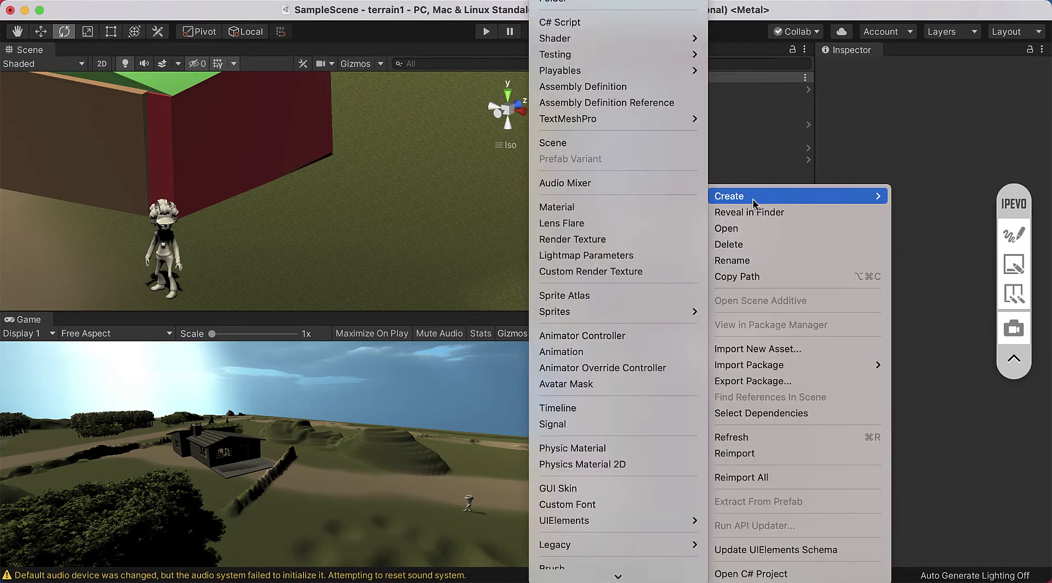
pyautogui.click(604, 4)
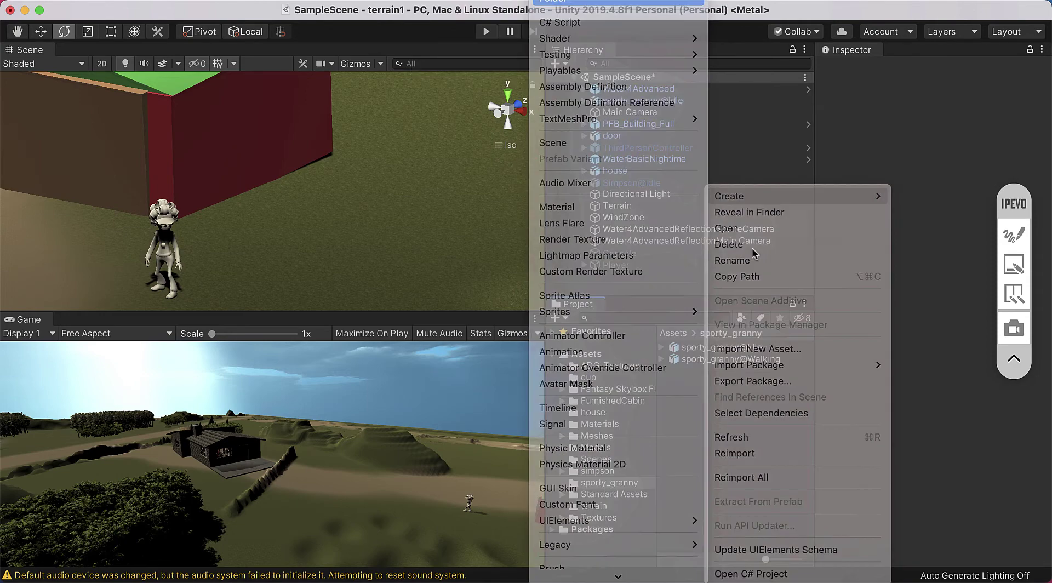
pyautogui.write('Textures')
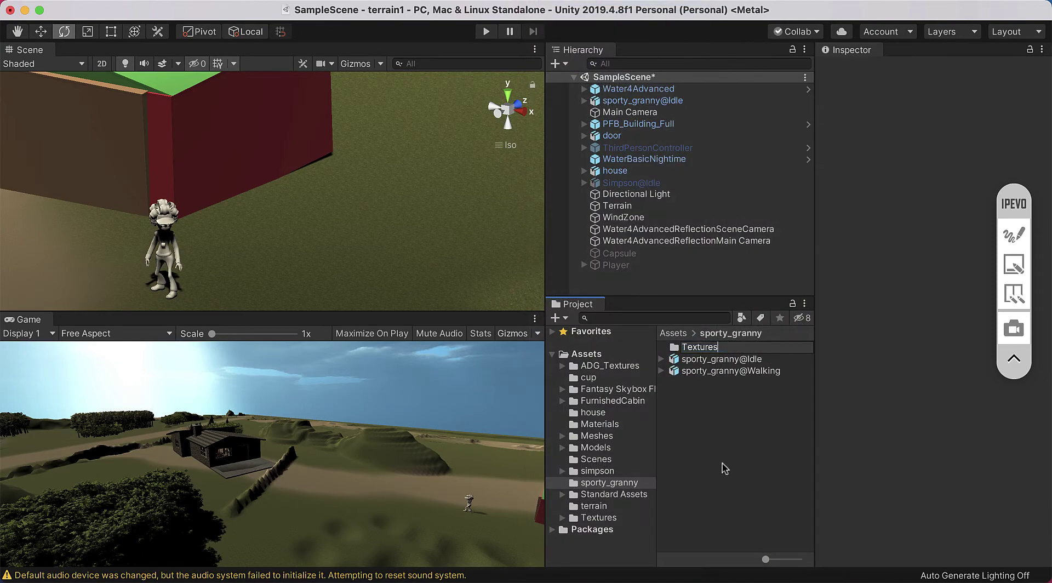
pyautogui.press('Return')
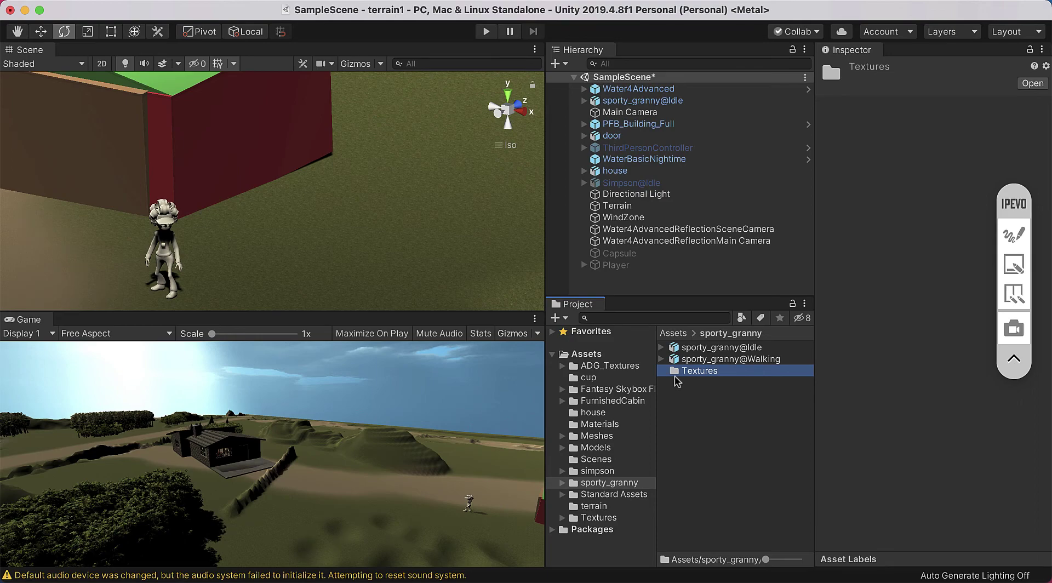
# Step: Scroll the Word tutorial down to the 'Materials -> Extract Textures' step and its screenshot
pyautogui.click(618, 579)
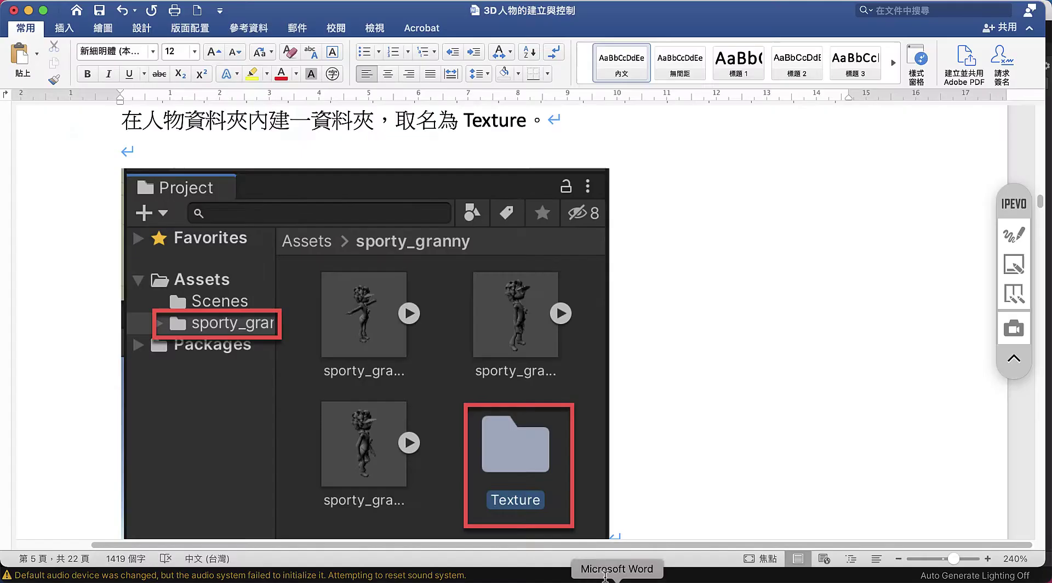
pyautogui.scroll(-5, 498, 373)
pyautogui.scroll(-5, 496, 374)
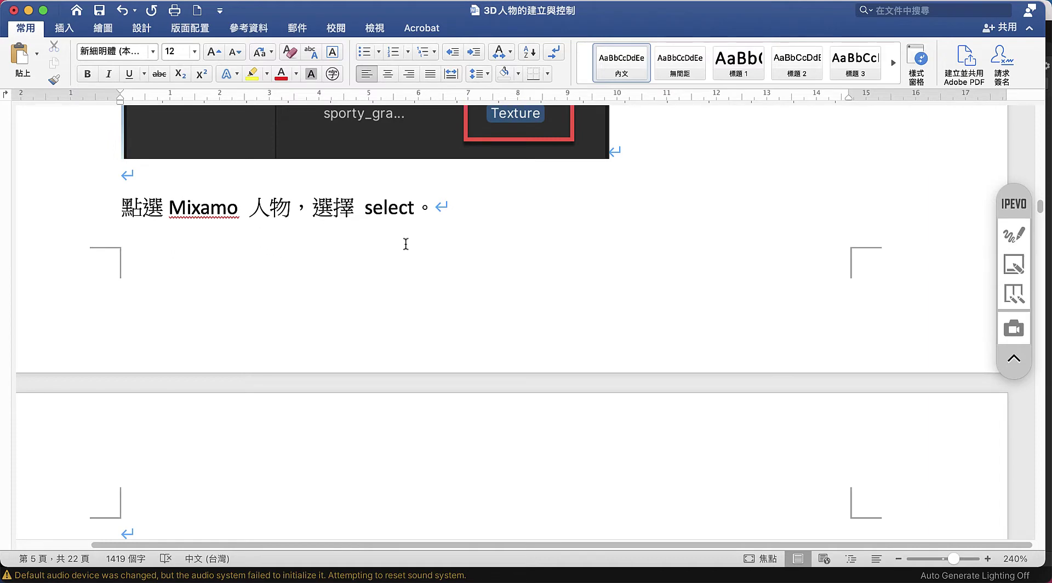
pyautogui.scroll(-5, 481, 376)
pyautogui.scroll(-3, 481, 376)
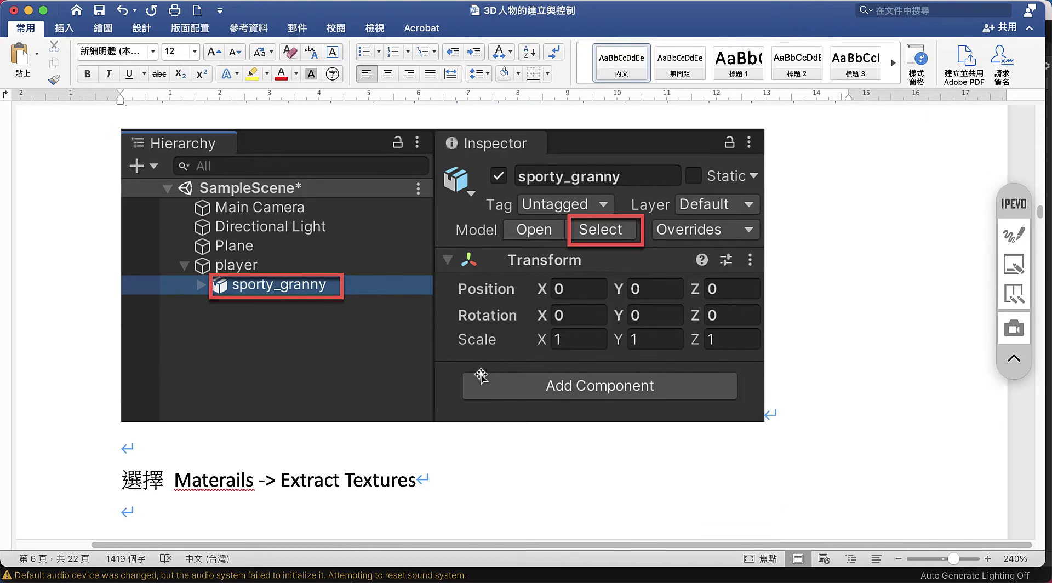
pyautogui.scroll(-5, 599, 343)
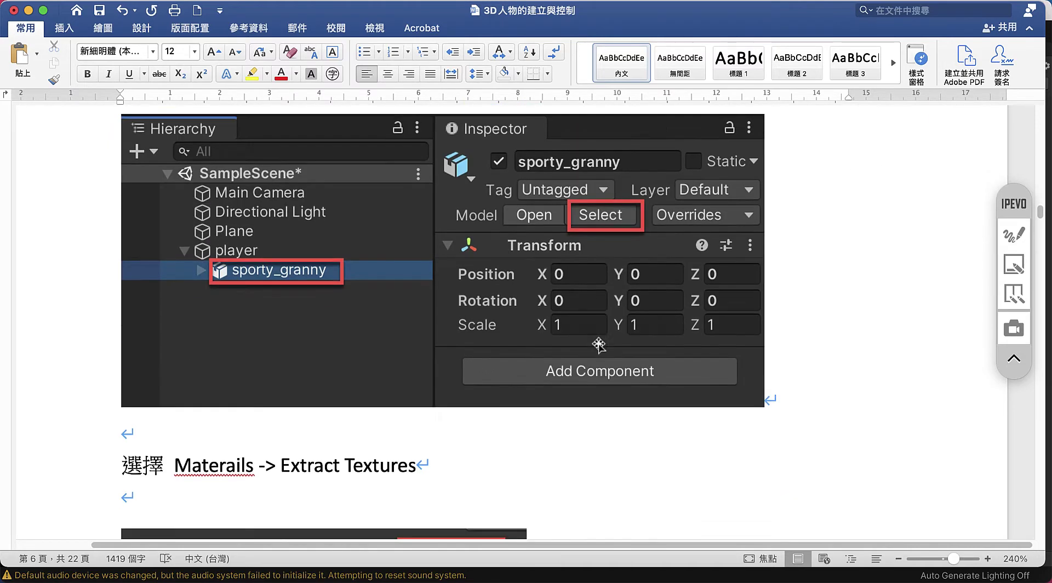
pyautogui.scroll(-2, 570, 338)
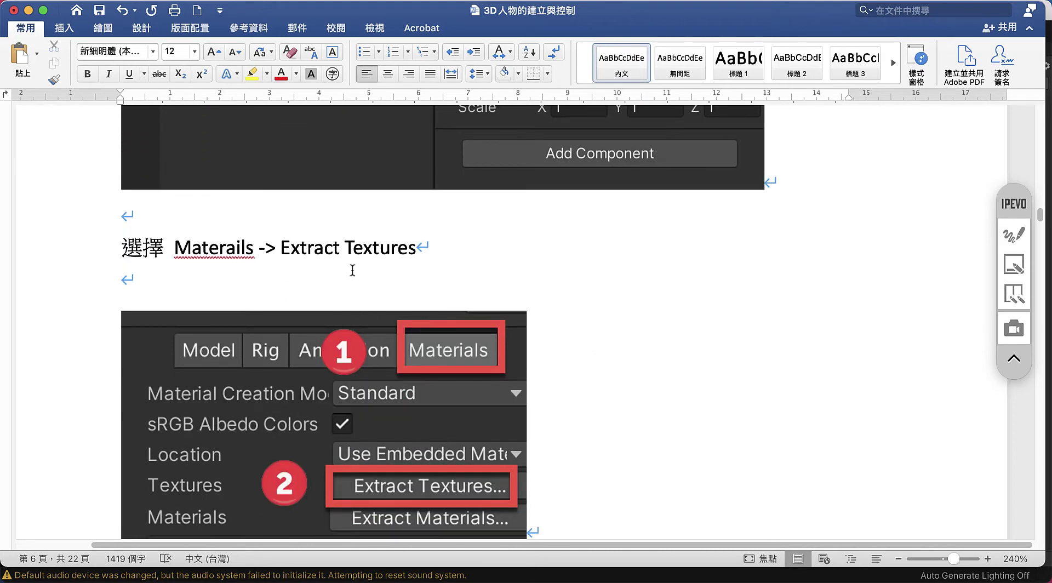
pyautogui.scroll(-1, 362, 262)
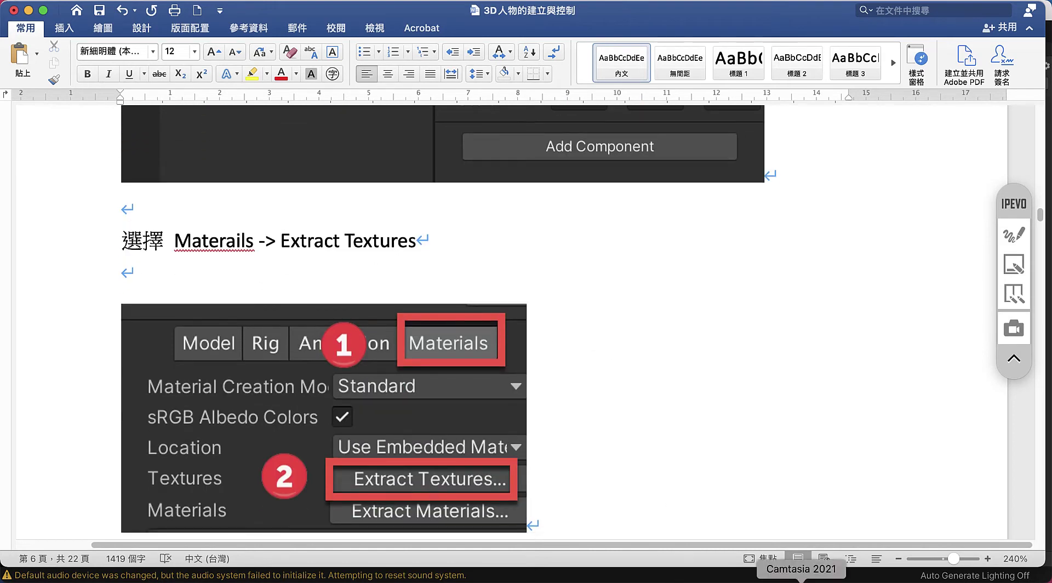
# Step: Select sporty_granny@Idle's source model asset and show its import settings
pyautogui.click(837, 575)
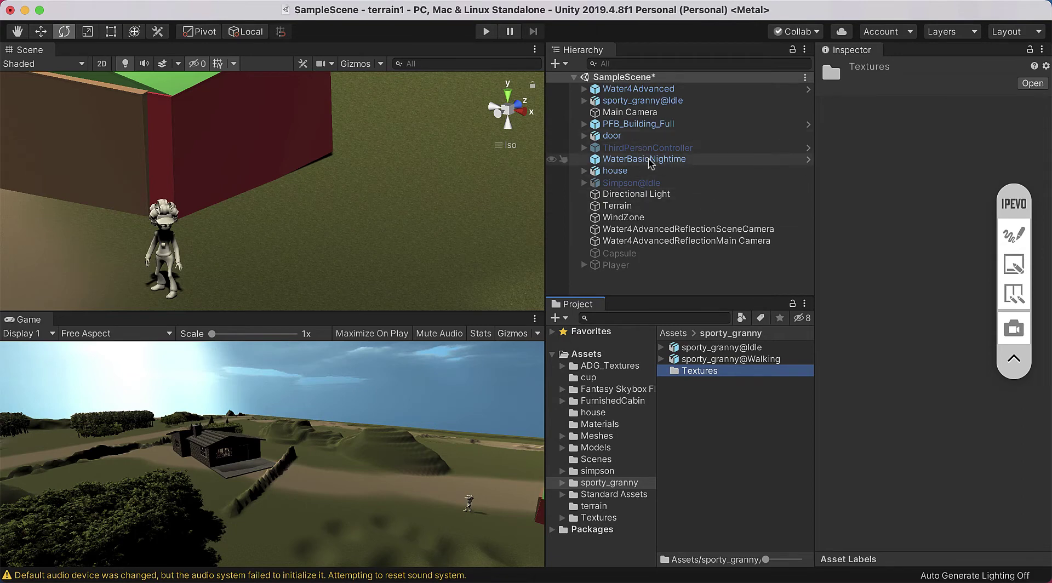
pyautogui.click(647, 102)
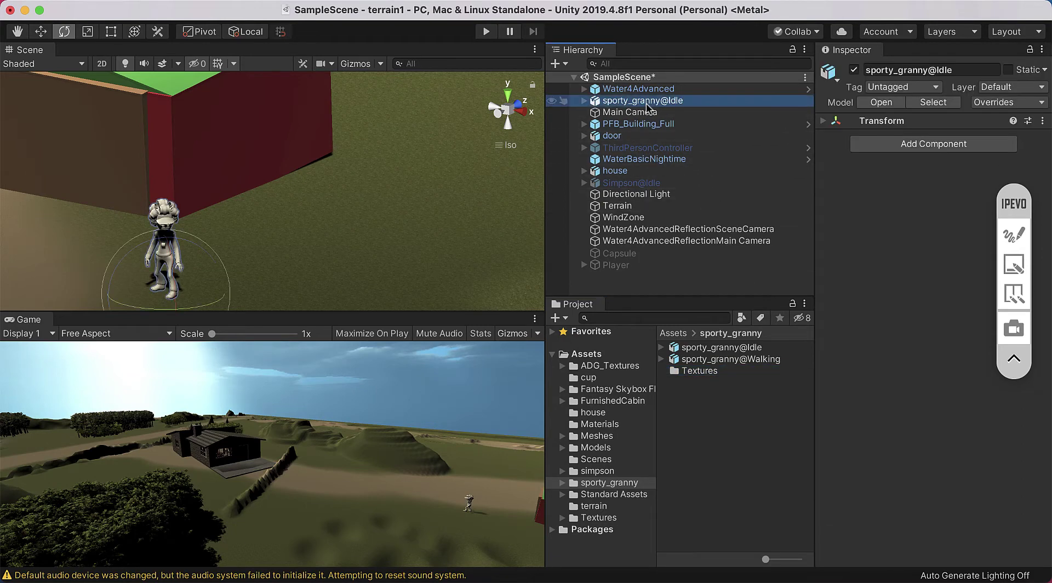
pyautogui.click(933, 102)
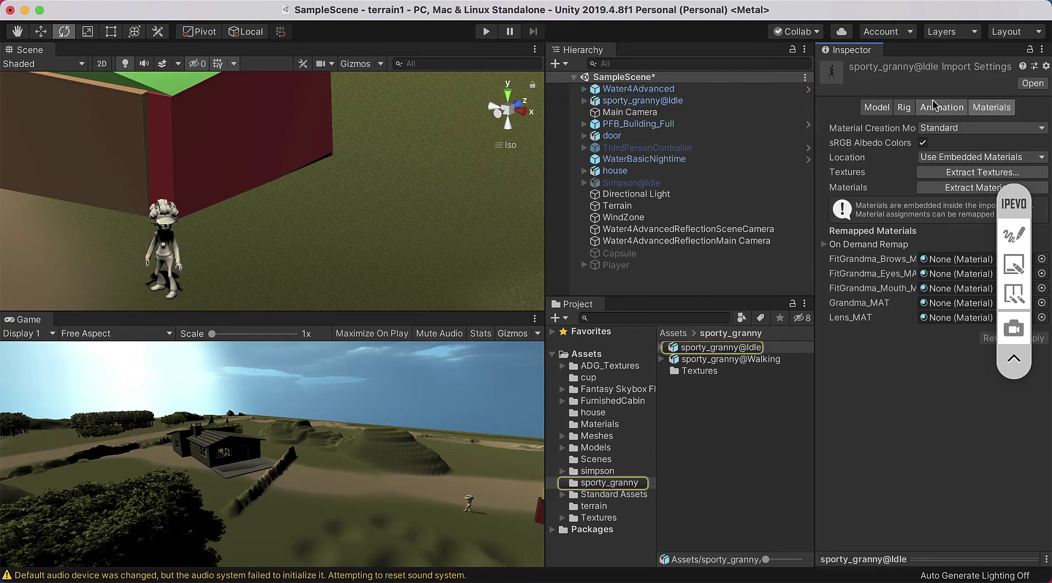
pyautogui.moveTo(1014, 204); pyautogui.dragTo(1027, 376)
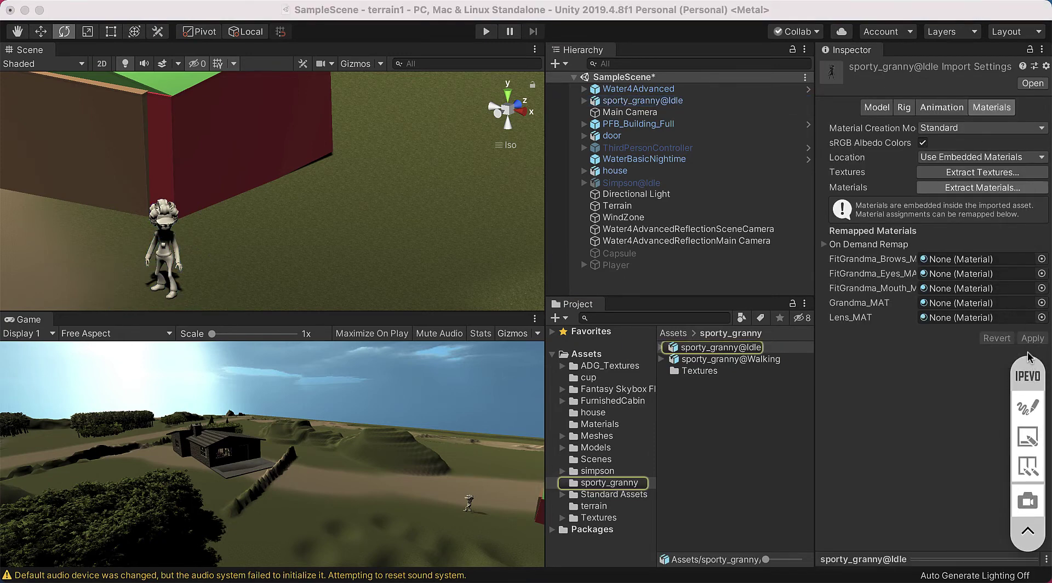
# Step: Extract the model's textures into the Textures folder and fix the normal-map setting
pyautogui.click(1000, 173)
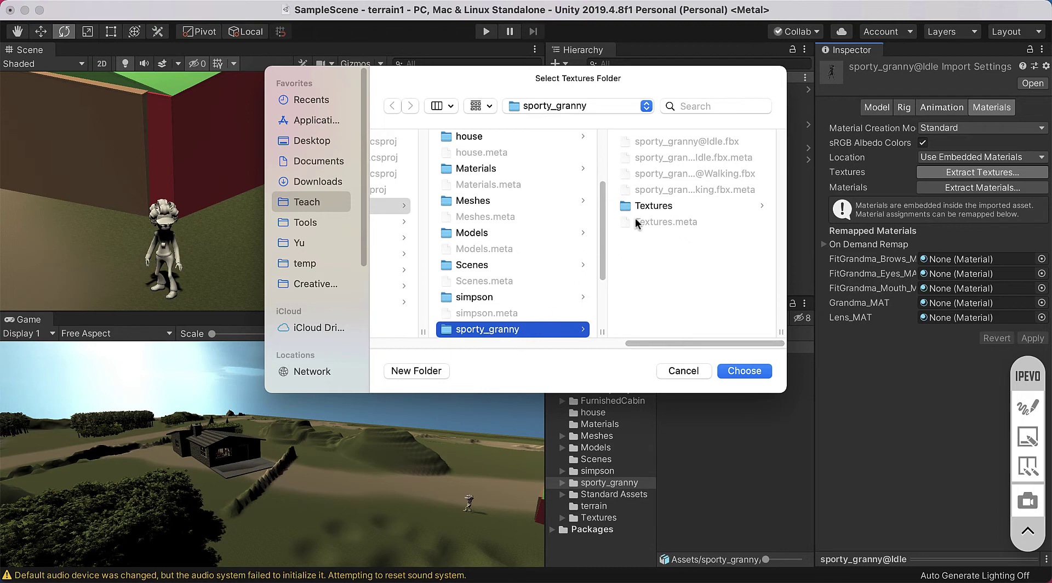
pyautogui.press('Return')
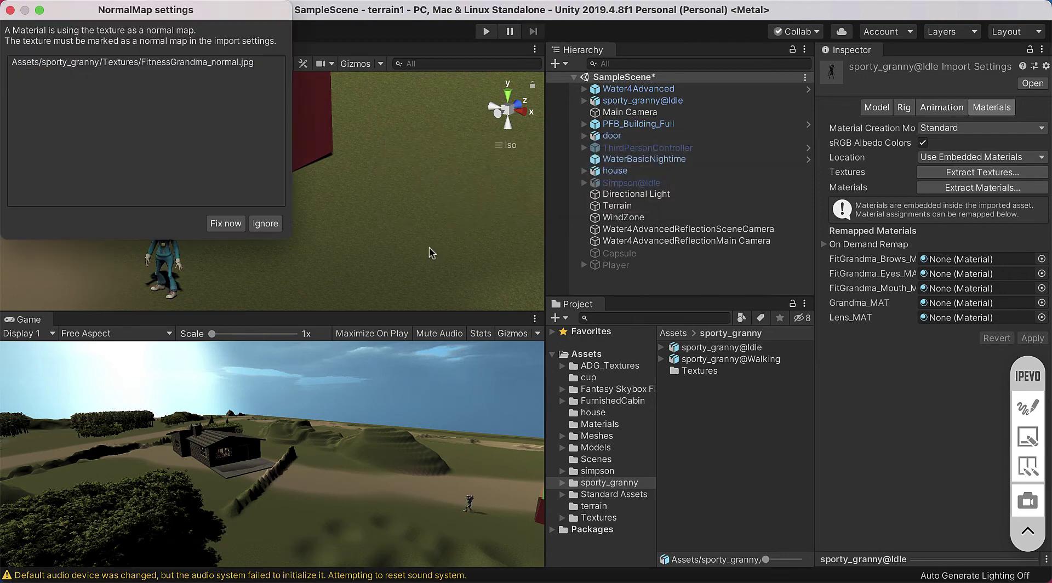
pyautogui.click(225, 223)
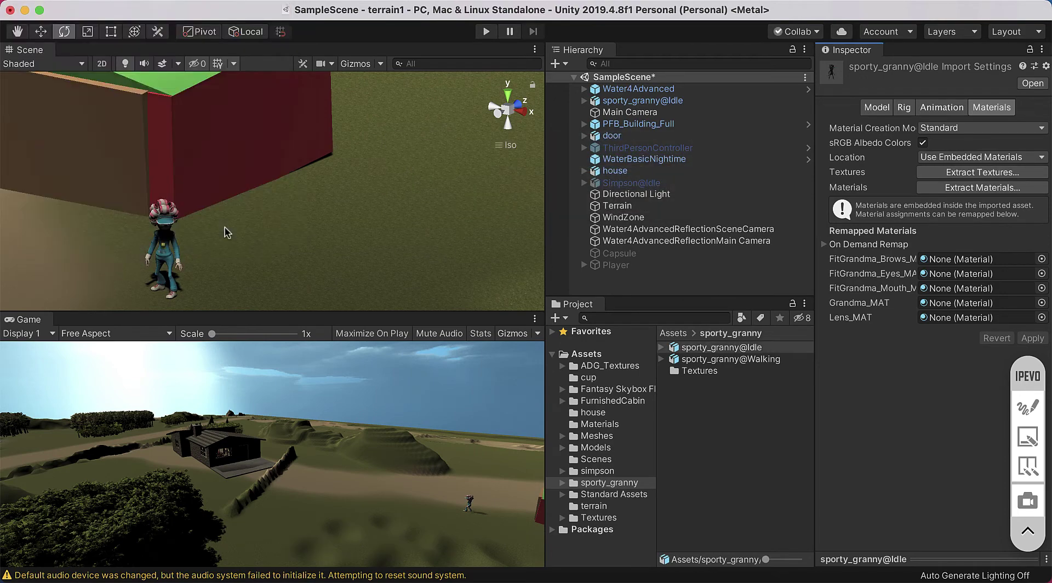
pyautogui.moveTo(278, 261)
pyautogui.keyDown('alt'); pyautogui.mouseDown()
pyautogui.moveTo(293, 160)
pyautogui.moveTo(311, 165)
pyautogui.mouseUp(); pyautogui.keyUp('alt')
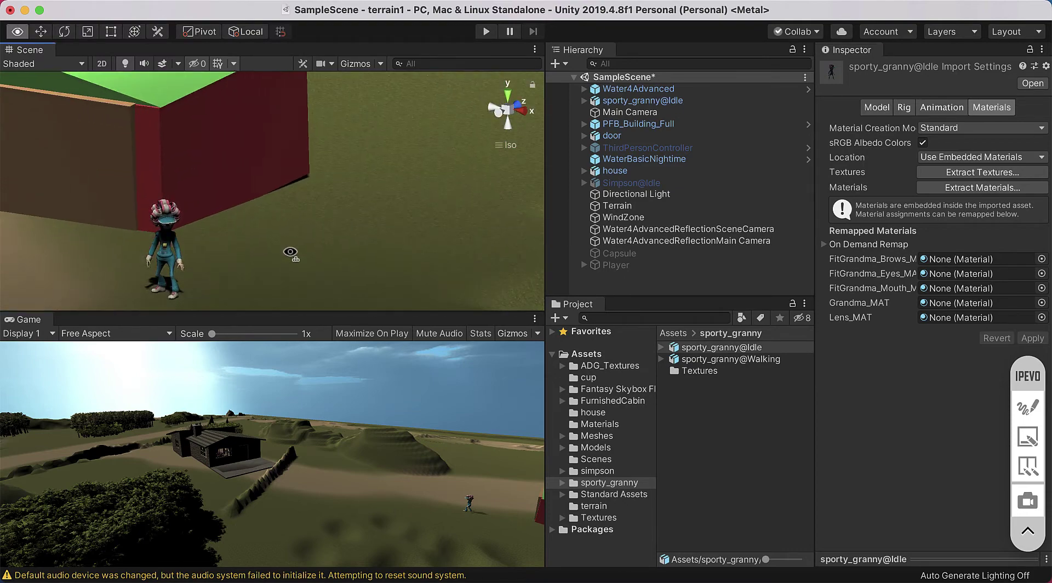
pyautogui.scroll(5, 209, 237)
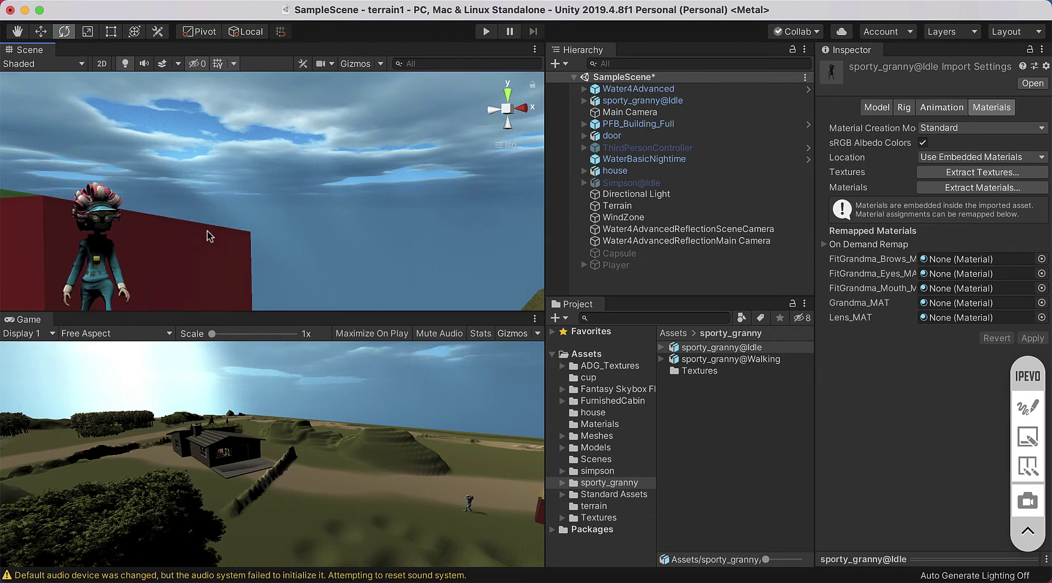
pyautogui.moveTo(209, 237)
pyautogui.keyDown('alt'); pyautogui.mouseDown()
pyautogui.moveTo(455, 212)
pyautogui.moveTo(325, 253)
pyautogui.mouseUp(); pyautogui.keyUp('alt')
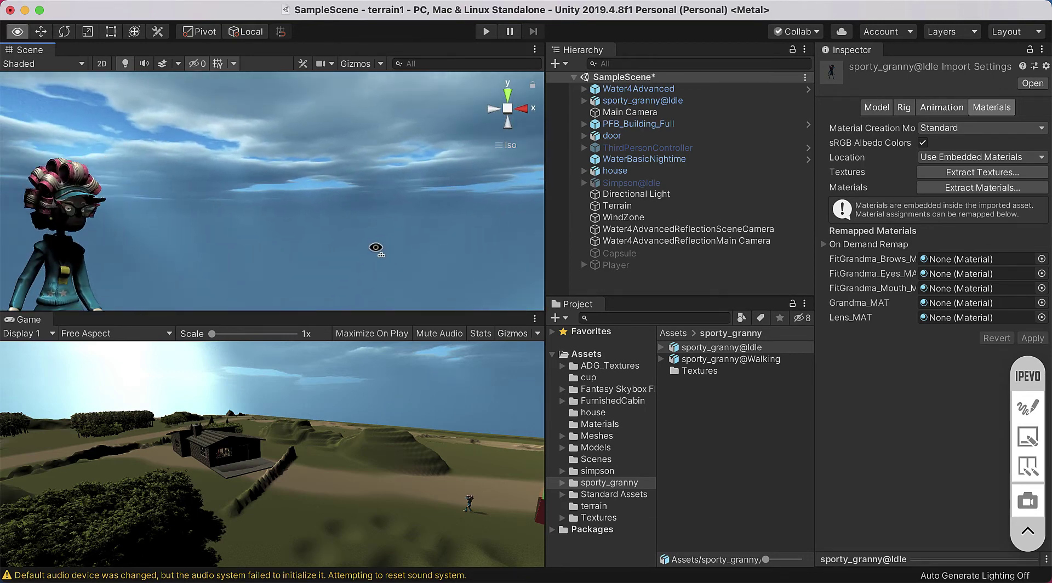
pyautogui.scroll(2, 254, 256)
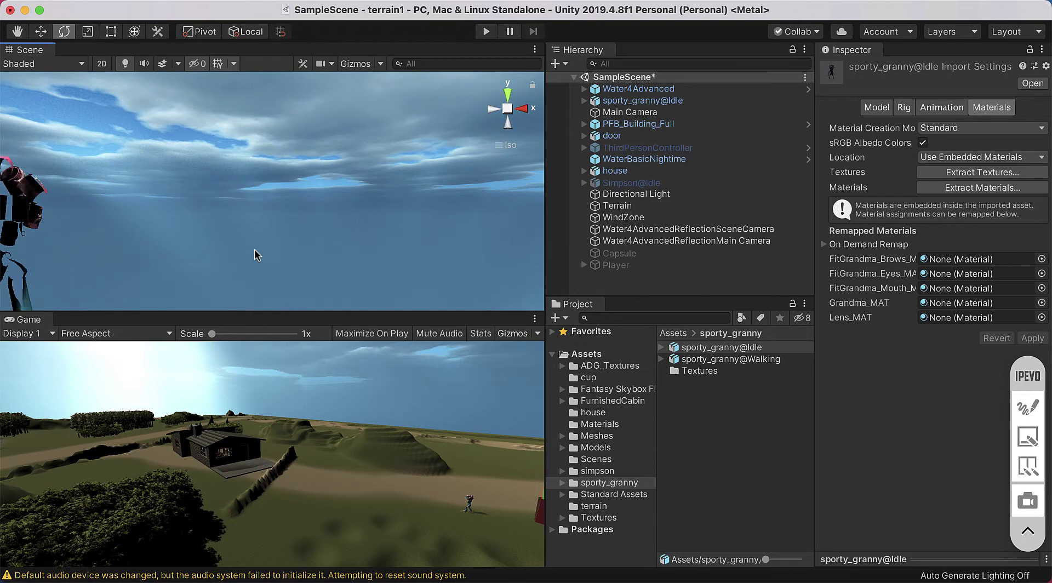
pyautogui.scroll(-1, 254, 255)
pyautogui.scroll(-1, 255, 256)
pyautogui.scroll(-1, 255, 255)
pyautogui.scroll(-1, 254, 255)
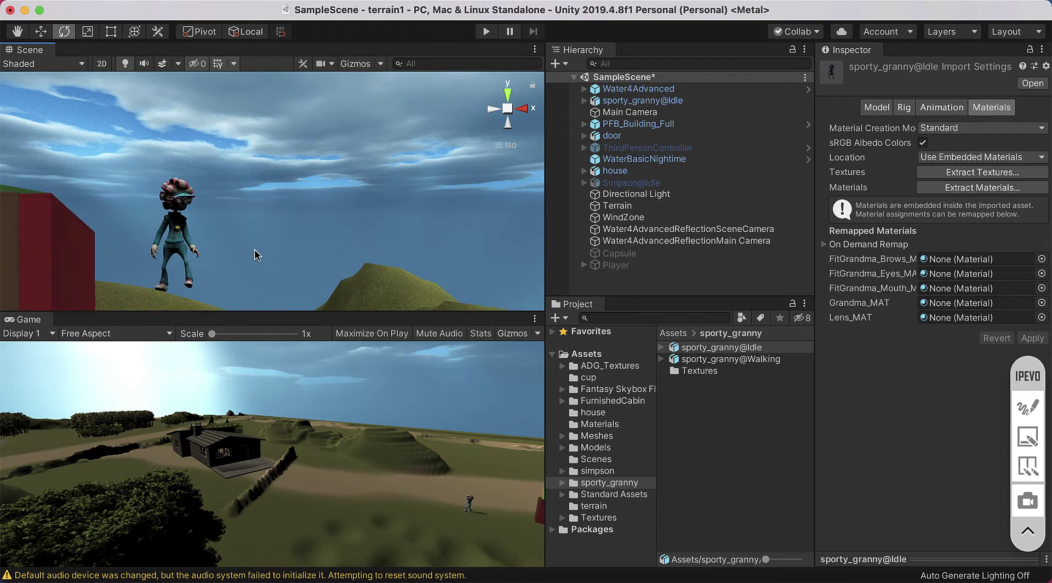
pyautogui.scroll(-1, 254, 248)
pyautogui.moveTo(254, 248)
pyautogui.keyDown('alt'); pyautogui.mouseDown()
pyautogui.moveTo(294, 296)
pyautogui.moveTo(284, 255)
pyautogui.mouseUp(); pyautogui.keyUp('alt')
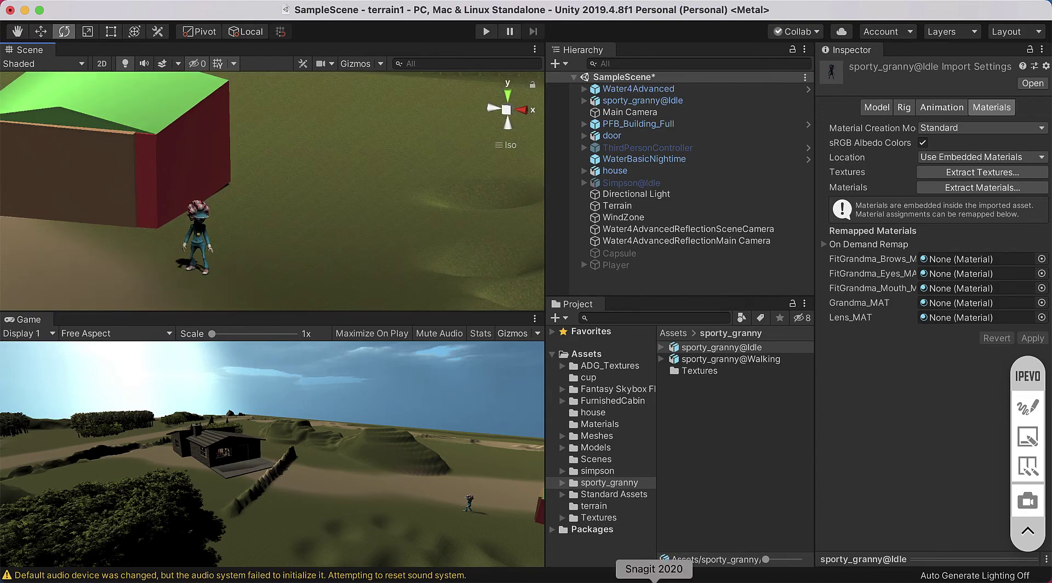
# Step: Scroll the Word tutorial past the texture screenshots to the Materials folder instruction
pyautogui.click(611, 580)
pyautogui.scroll(-10, 440, 337)
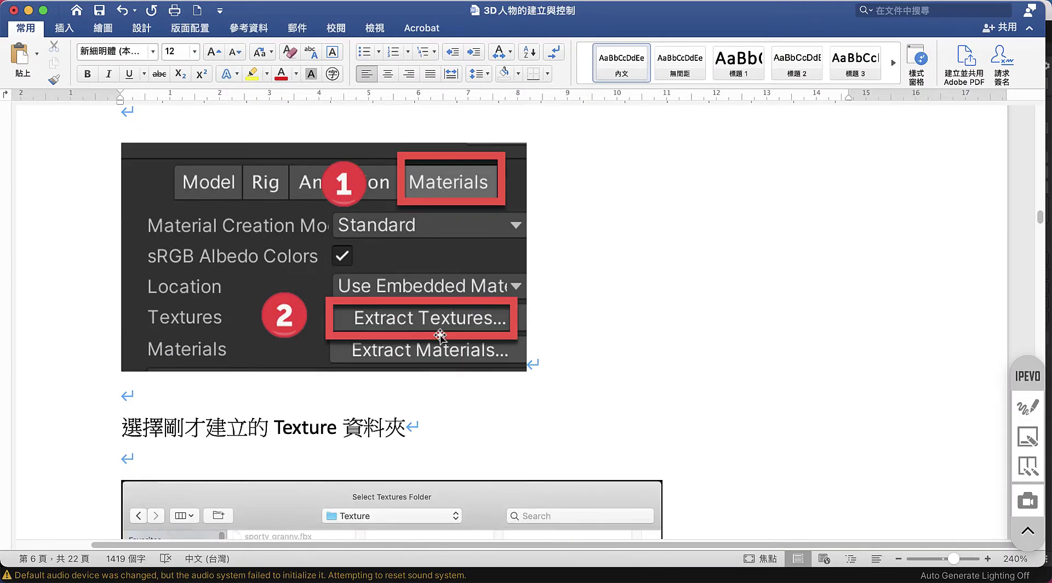
pyautogui.scroll(4, 440, 338)
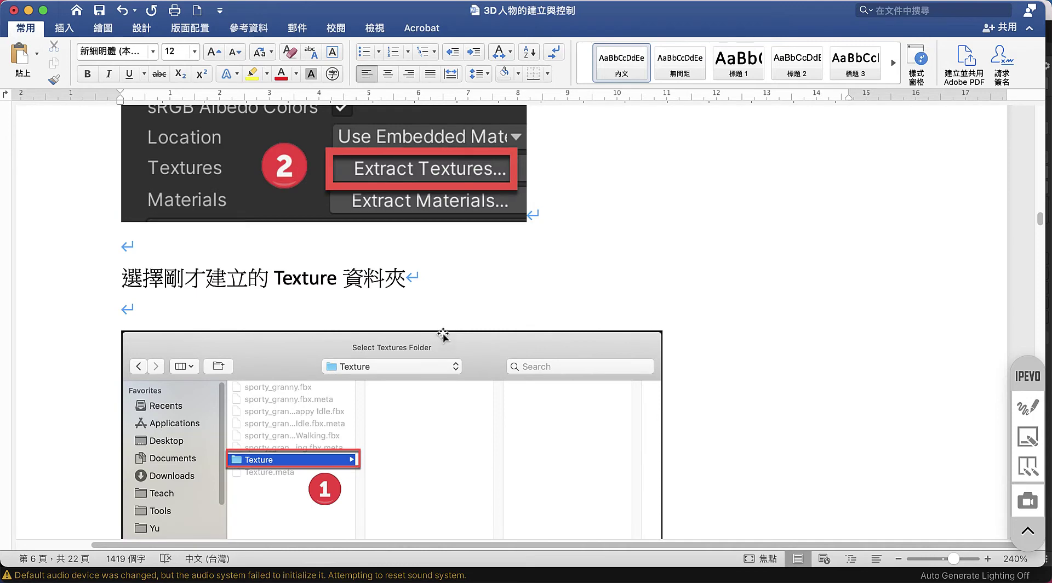
pyautogui.doubleClick(317, 278)
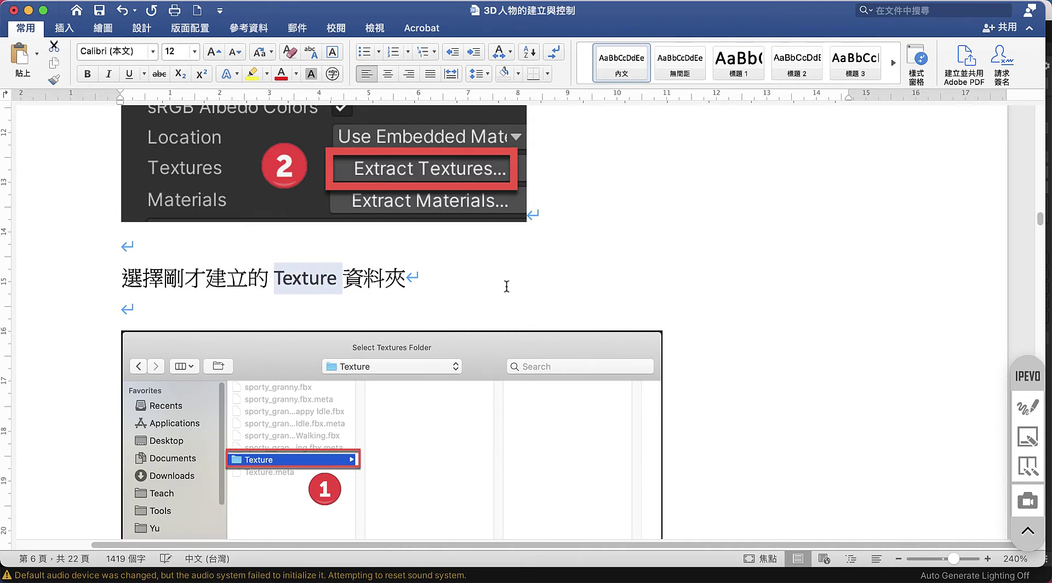
pyautogui.scroll(-2, 526, 274)
pyautogui.scroll(-5, 530, 298)
pyautogui.scroll(-5, 530, 299)
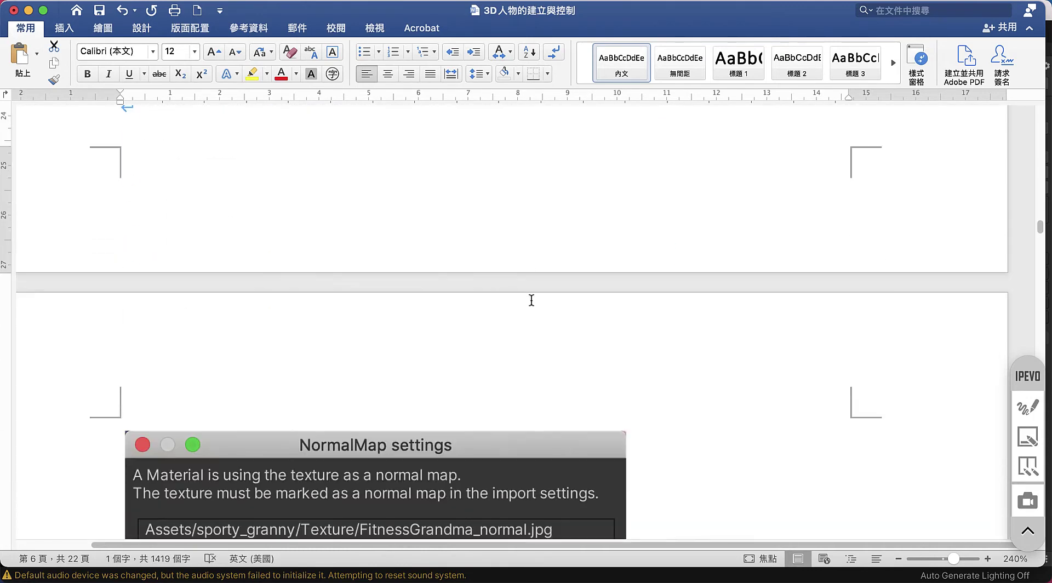
pyautogui.scroll(-5, 532, 300)
pyautogui.scroll(-5, 531, 301)
pyautogui.scroll(-5, 531, 298)
pyautogui.scroll(-5, 530, 299)
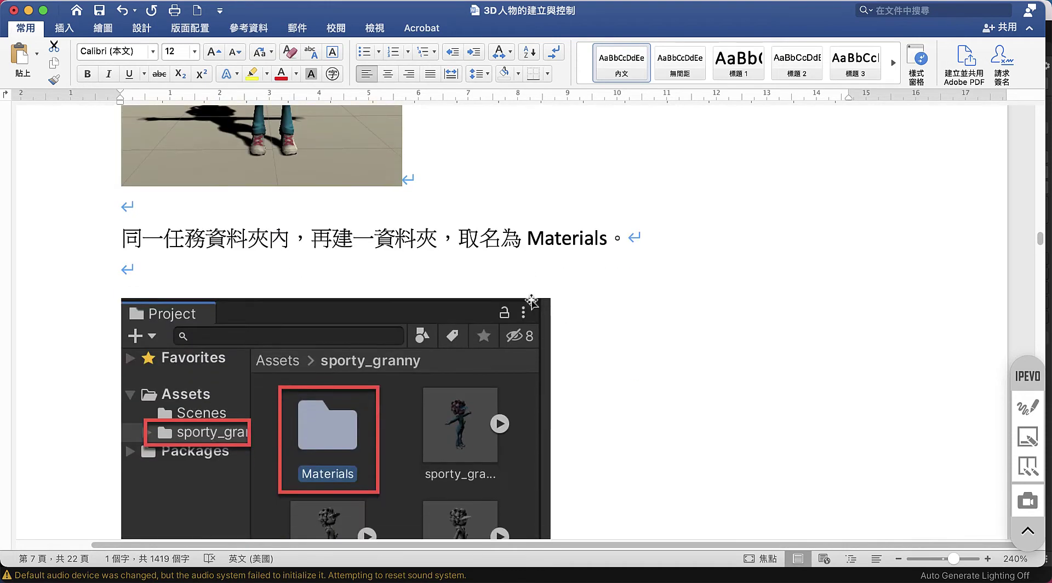
pyautogui.doubleClick(571, 239)
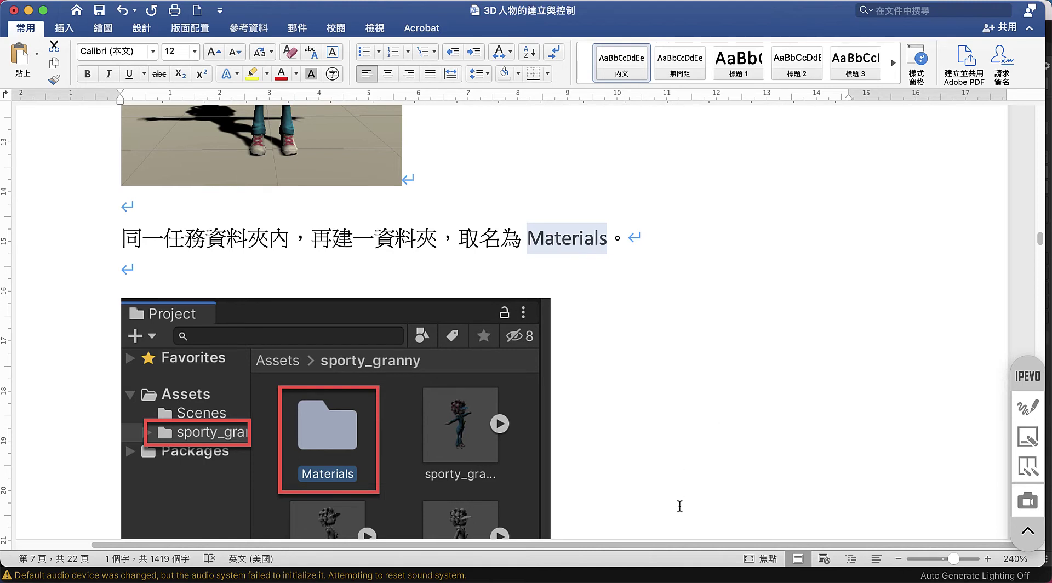
# Step: Create a Materials folder inside sporty_granny, then move on to the tutorial's next screenshot
pyautogui.click(822, 575)
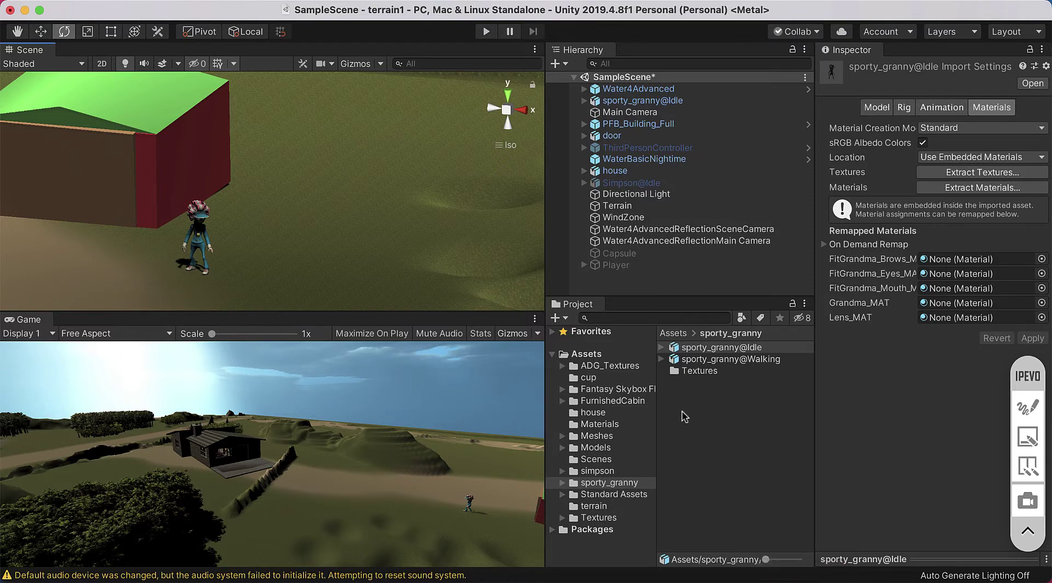
pyautogui.rightClick(719, 409)
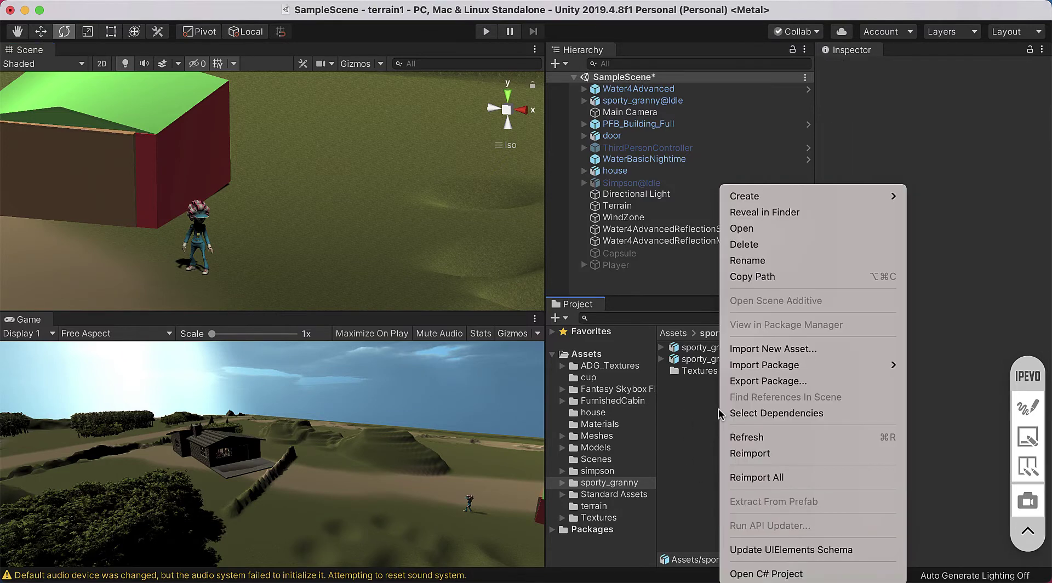
pyautogui.moveTo(761, 198)
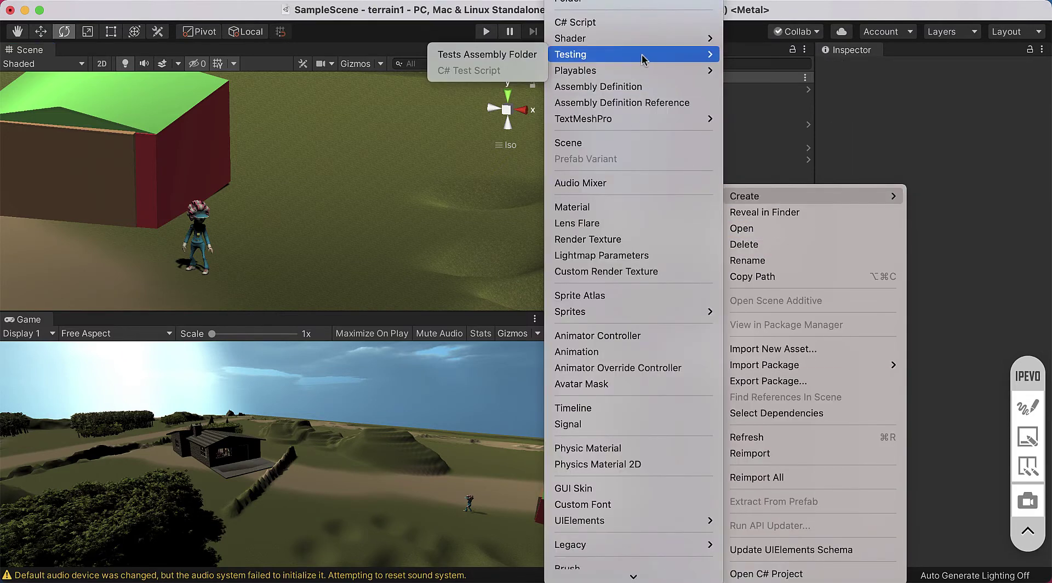
pyautogui.click(600, 3)
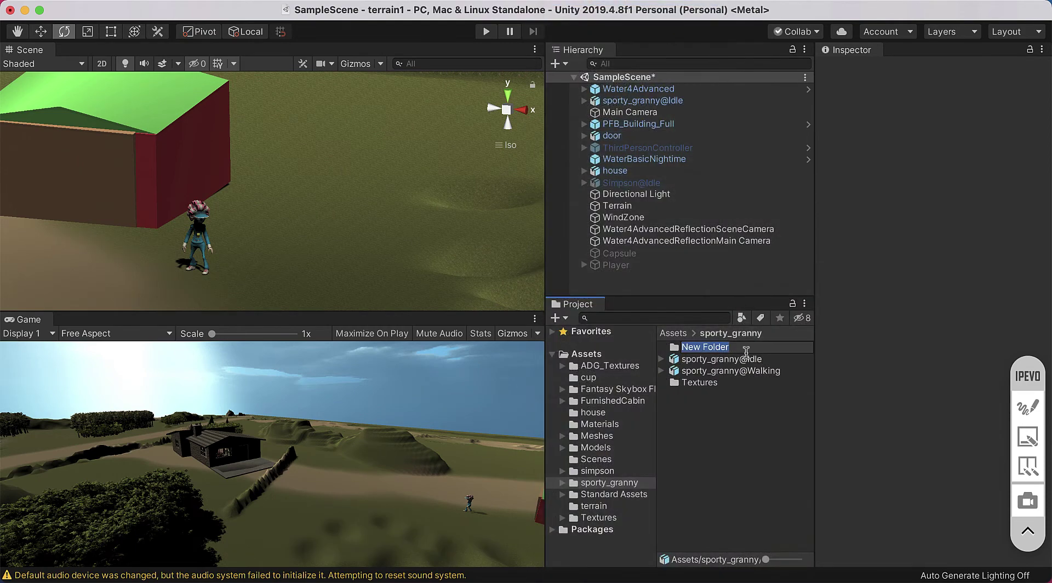
pyautogui.write('Materials')
pyautogui.press('Return')
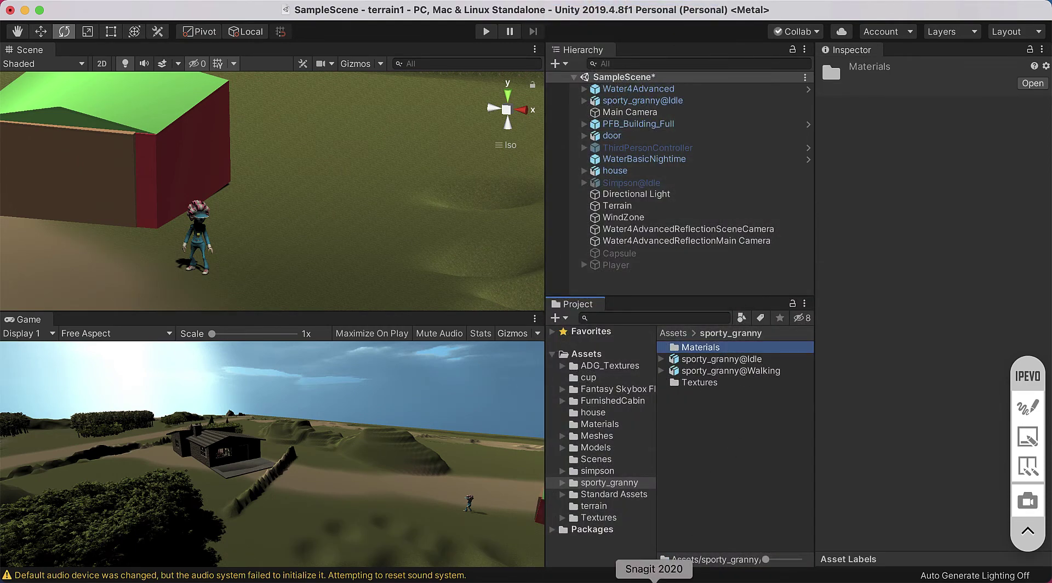
pyautogui.click(613, 580)
pyautogui.scroll(-5, 526, 397)
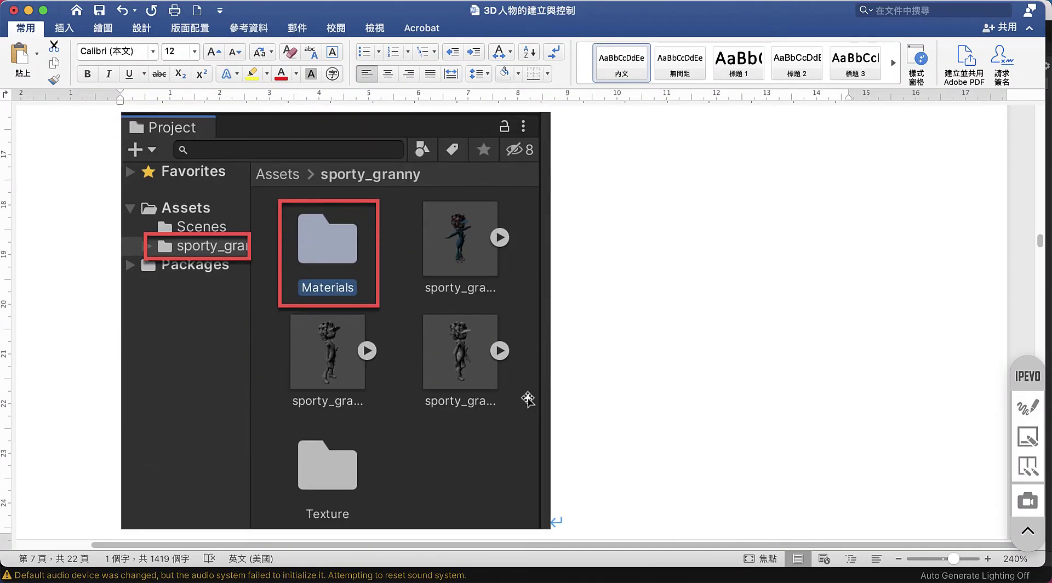
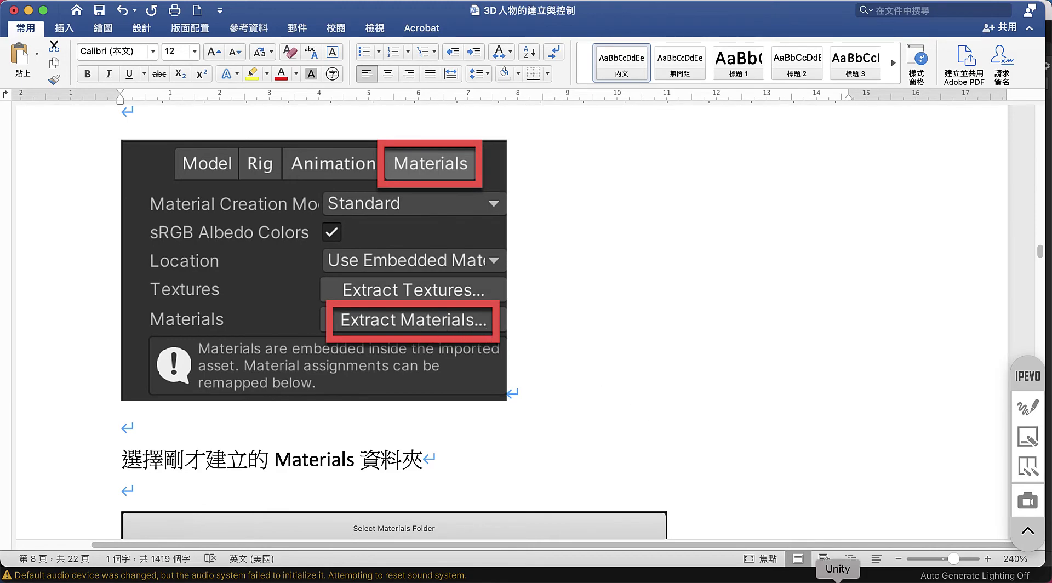
# Step: Switch from the Word tutorial to the Unity editor showing SampleScene
pyautogui.click(838, 579)
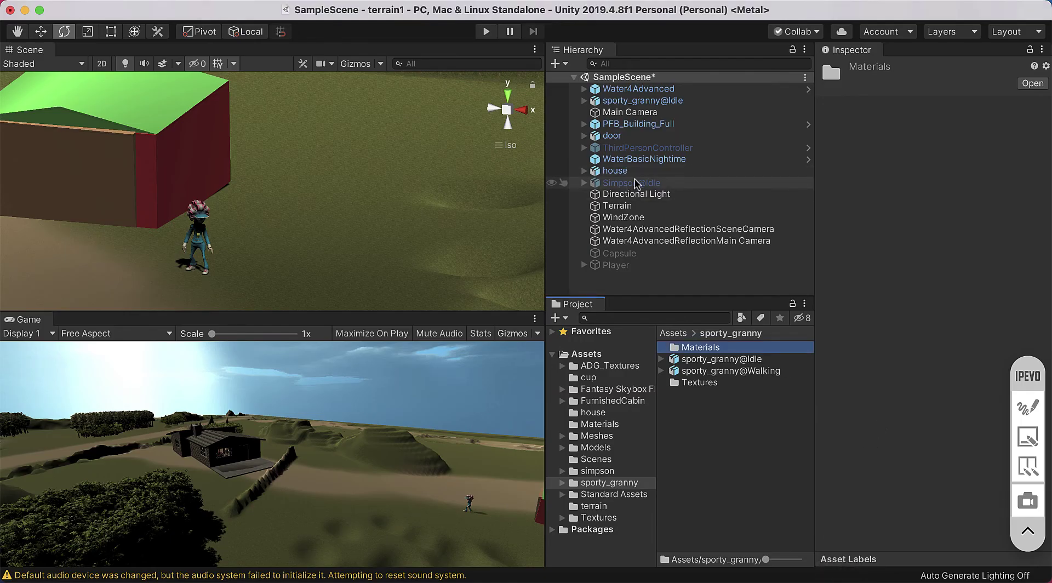
# Step: Extract sporty_granny@Idle's materials into sporty_granny/Materials, remapping slots to Grandma_MAT, Lens_MAT and FitGrandma
pyautogui.click(644, 102)
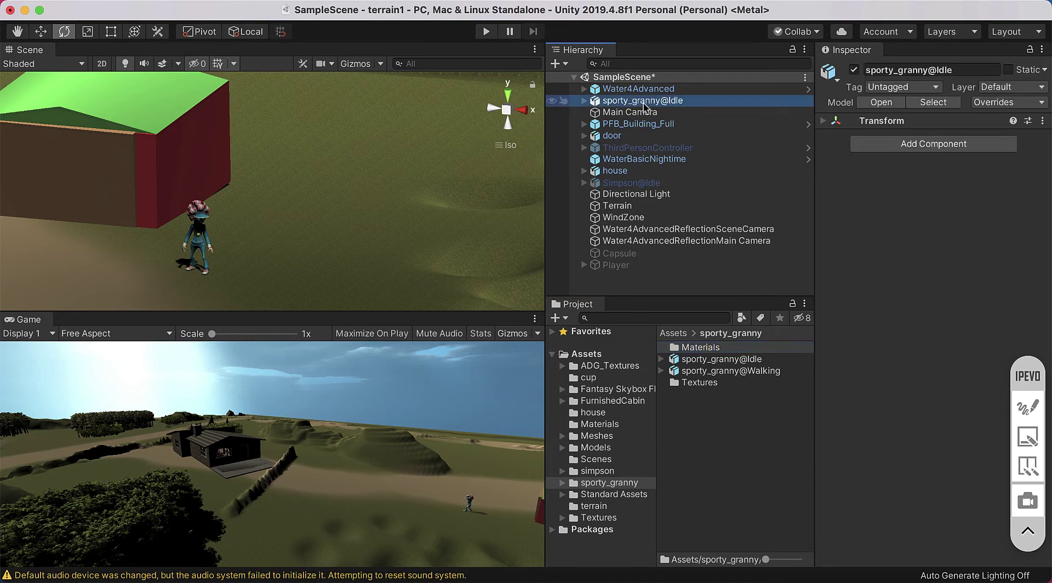
pyautogui.click(933, 102)
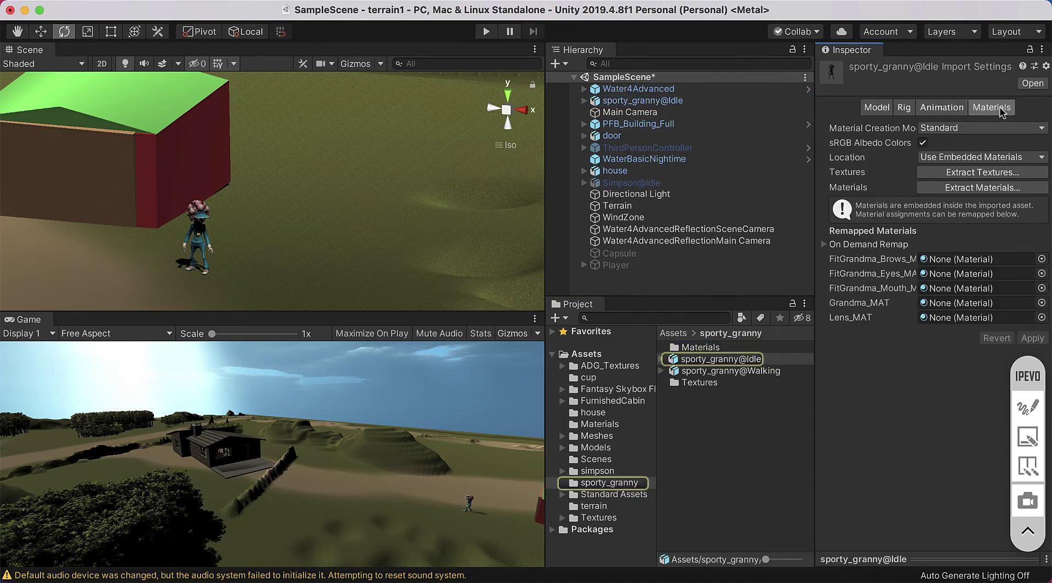
pyautogui.click(976, 187)
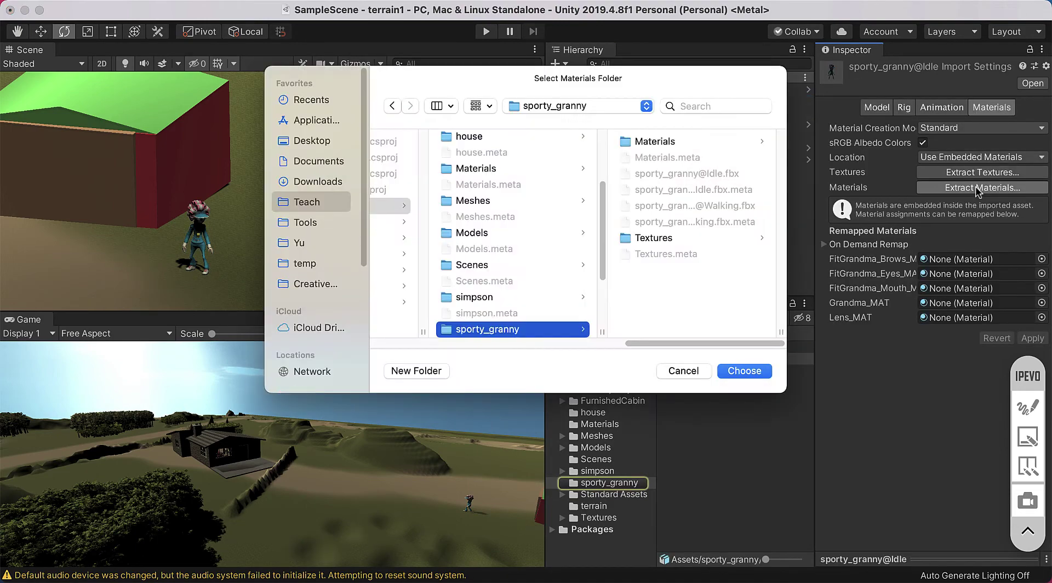
pyautogui.click(661, 144)
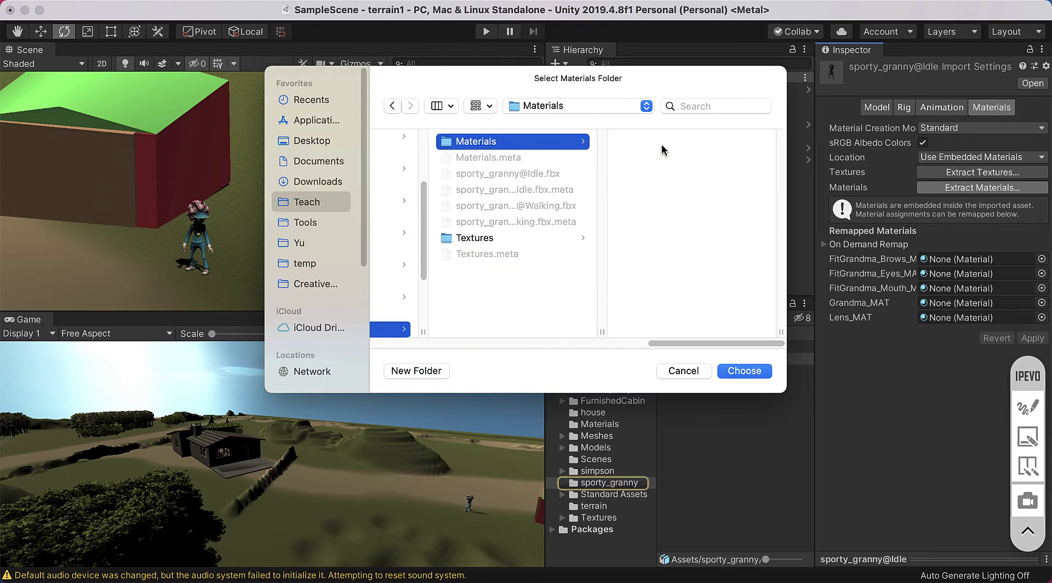
pyautogui.click(757, 374)
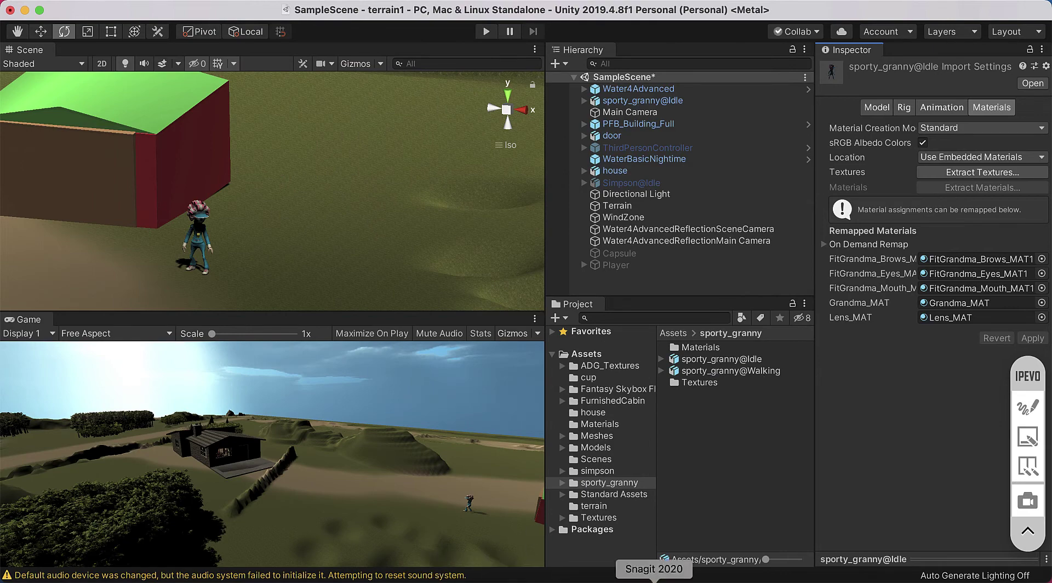
# Step: Return to the Word tutorial and scroll to the page 9 screenshot of the sporty_granny Materials folder
pyautogui.click(617, 579)
pyautogui.scroll(-2, 446, 387)
pyautogui.scroll(-3, 446, 387)
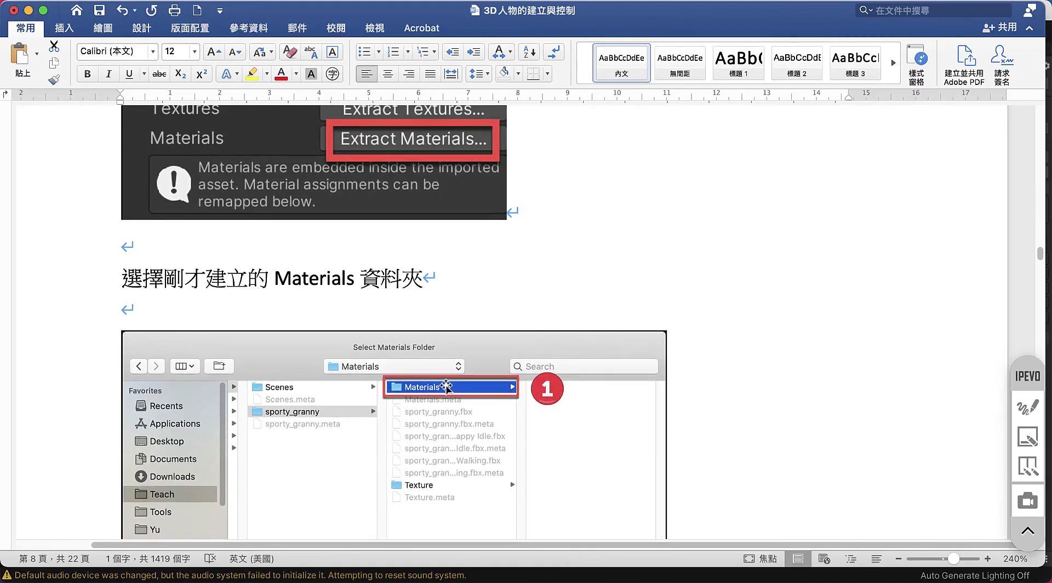
pyautogui.scroll(-6, 446, 387)
pyautogui.scroll(-4, 446, 387)
pyautogui.scroll(-3, 446, 386)
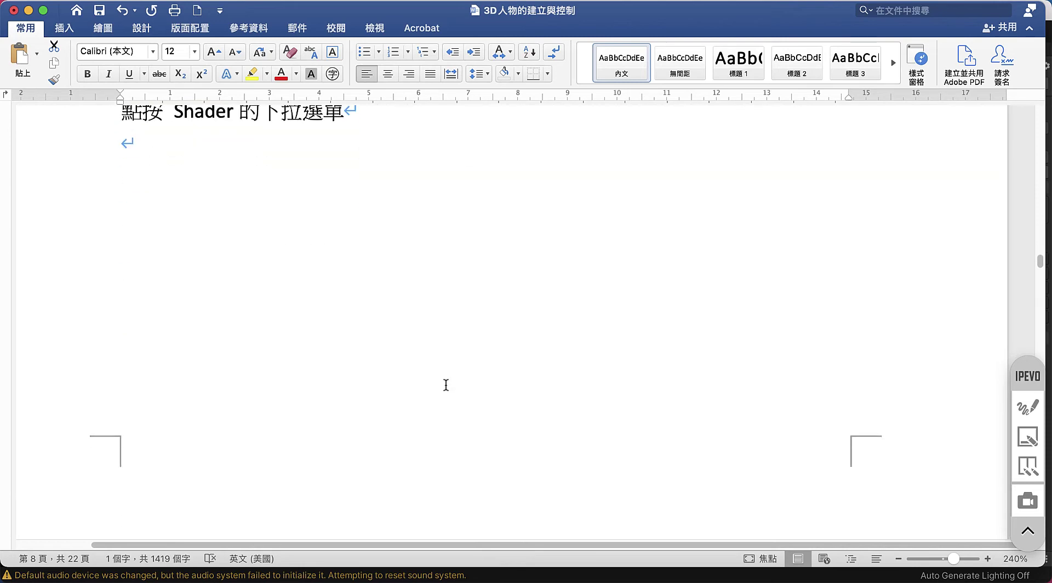
pyautogui.scroll(-4, 446, 386)
pyautogui.scroll(-5, 446, 385)
pyautogui.scroll(5, 440, 396)
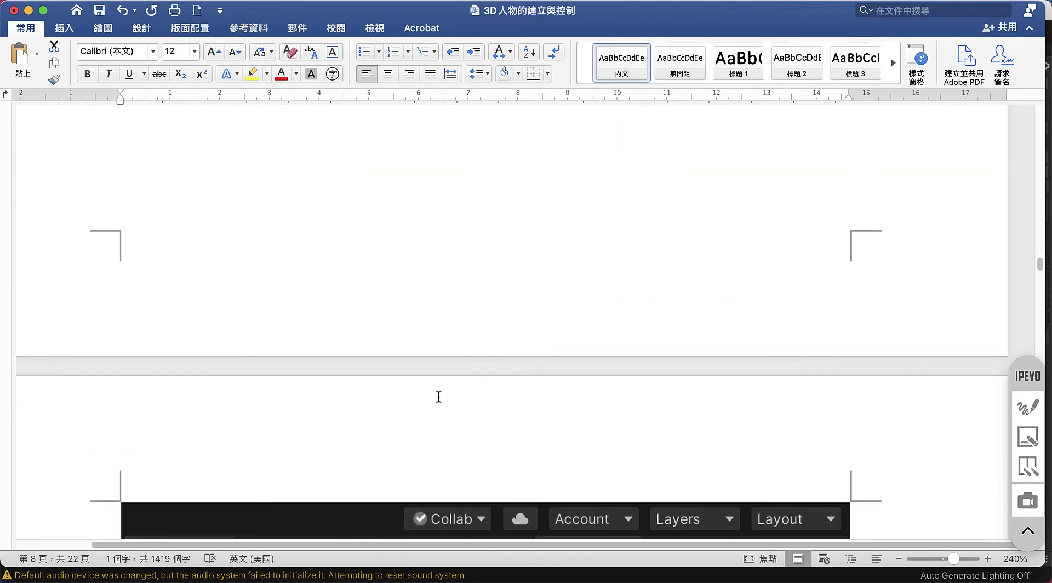
pyautogui.scroll(5, 439, 396)
pyautogui.scroll(1, 443, 383)
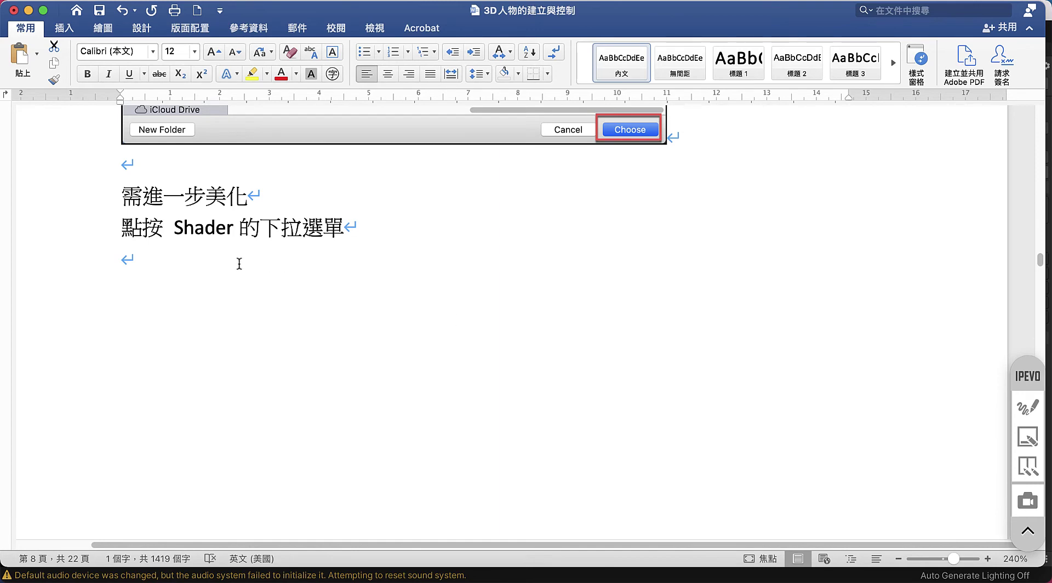
pyautogui.scroll(-3, 406, 340)
pyautogui.scroll(-4, 406, 340)
pyautogui.scroll(-2, 406, 340)
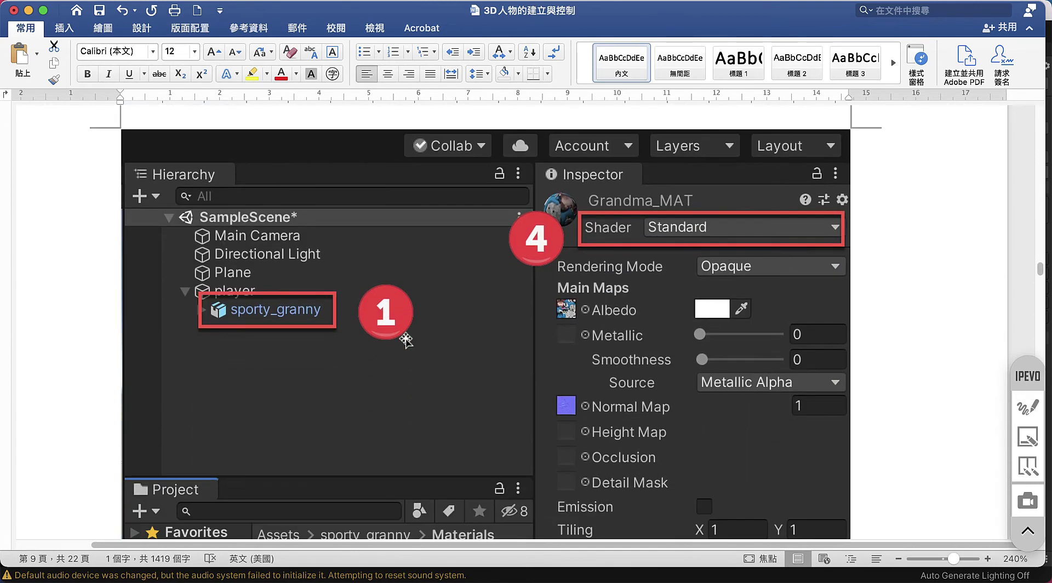
pyautogui.scroll(-2, 406, 340)
pyautogui.scroll(-2, 406, 340)
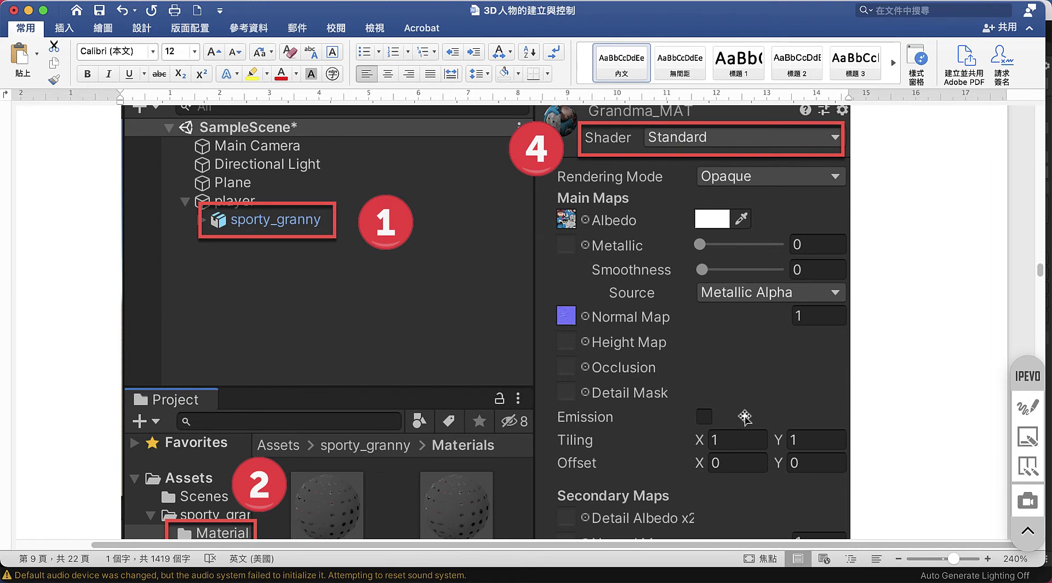
pyautogui.scroll(-2, 537, 412)
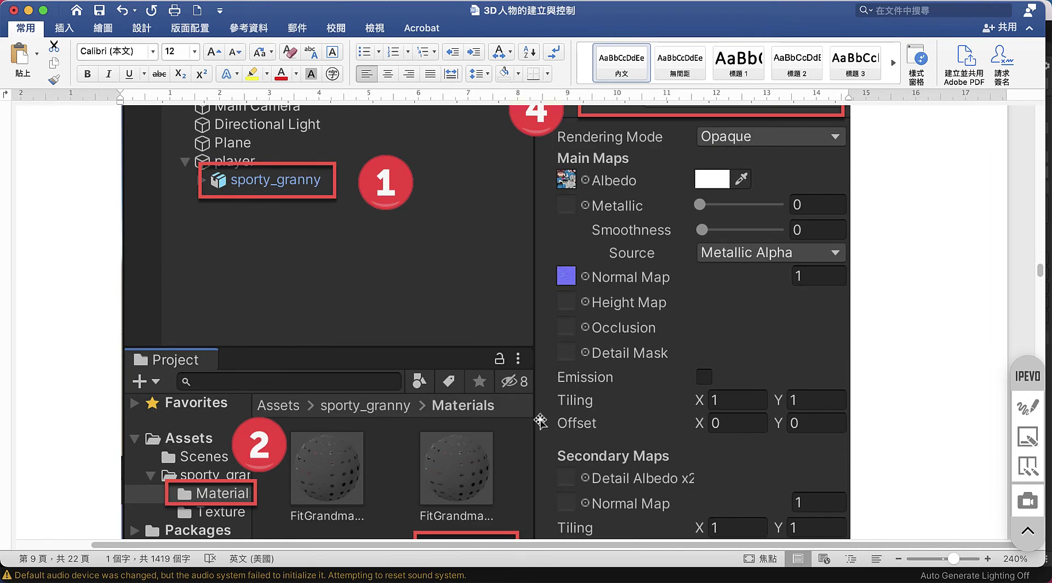
pyautogui.scroll(-1, 539, 415)
pyautogui.scroll(-1, 540, 420)
pyautogui.scroll(-2, 541, 420)
pyautogui.scroll(1, 540, 420)
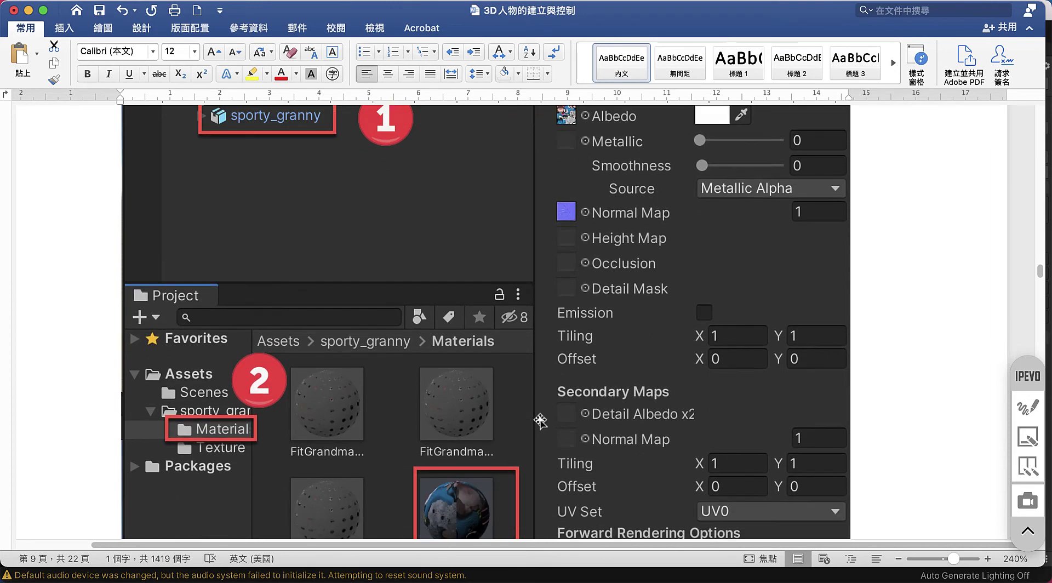
pyautogui.scroll(1, 540, 419)
pyautogui.scroll(1, 540, 419)
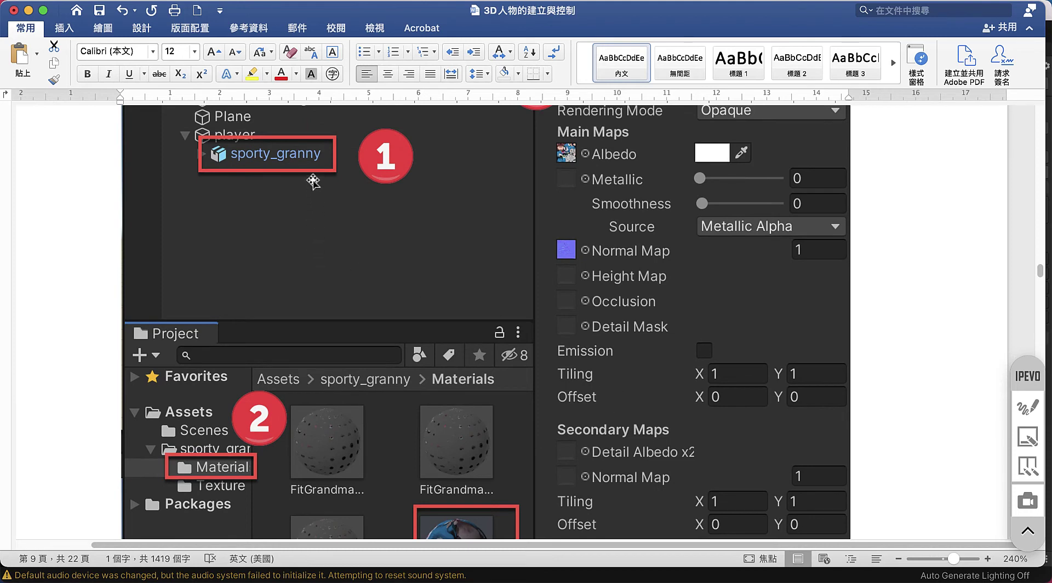
pyautogui.scroll(-5, 356, 393)
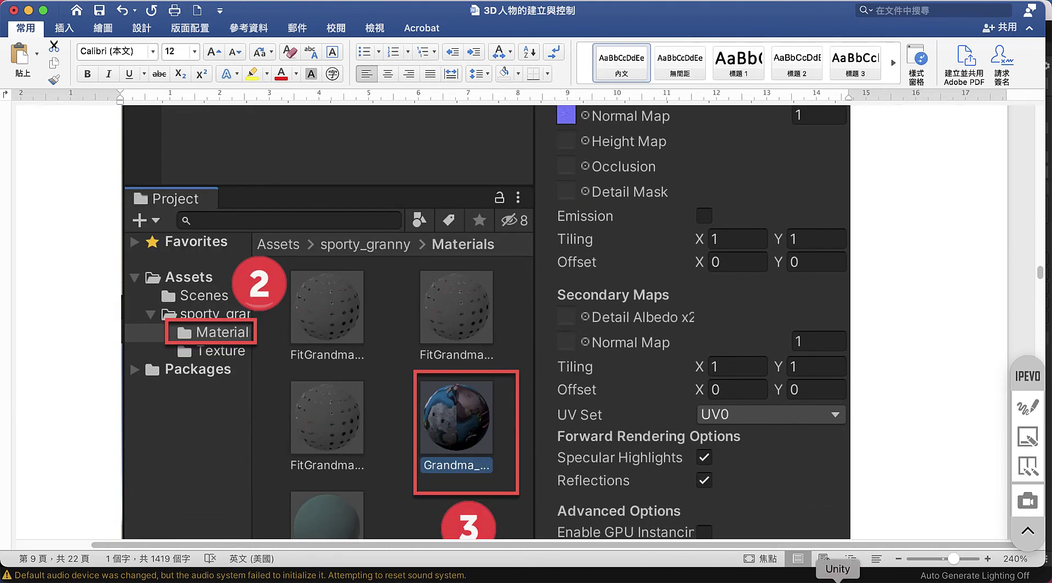
# Step: Show sporty_granny/Materials' five materials as larger thumbnails, select sporty_granny@Idle, and return to Word
pyautogui.click(837, 580)
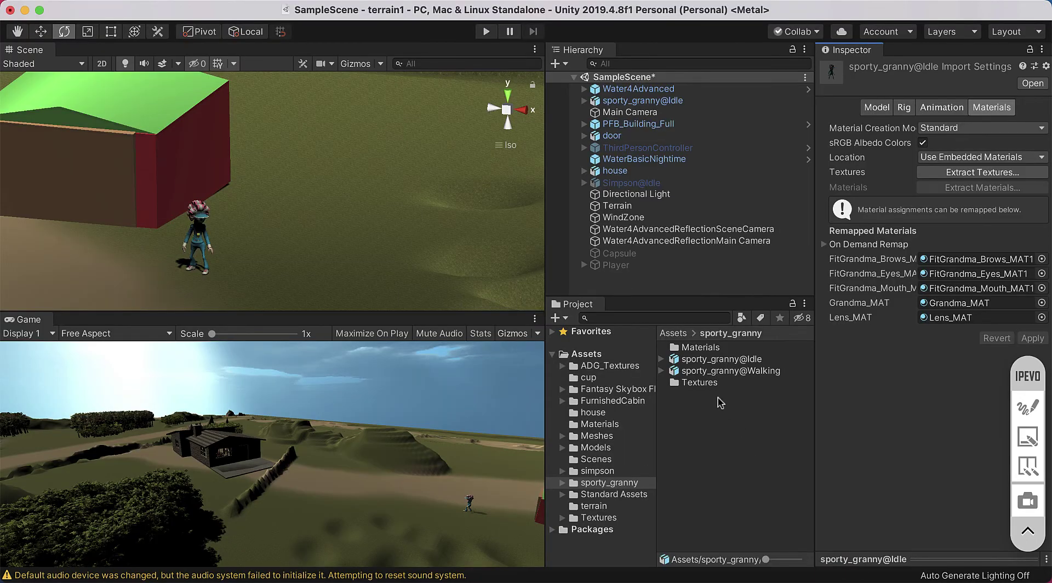
pyautogui.doubleClick(699, 348)
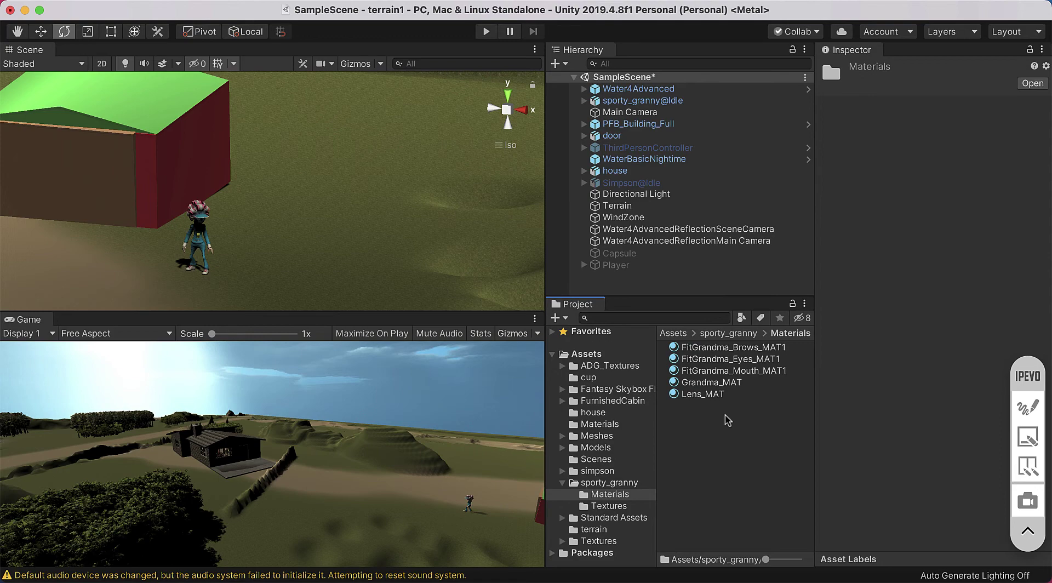
pyautogui.moveTo(765, 559); pyautogui.dragTo(780, 561)
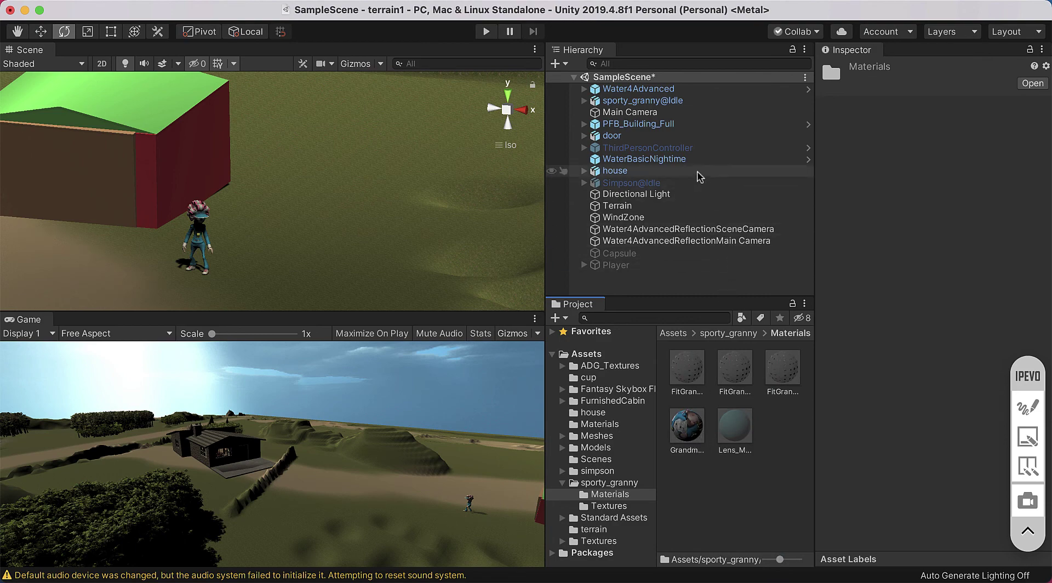
pyautogui.click(679, 102)
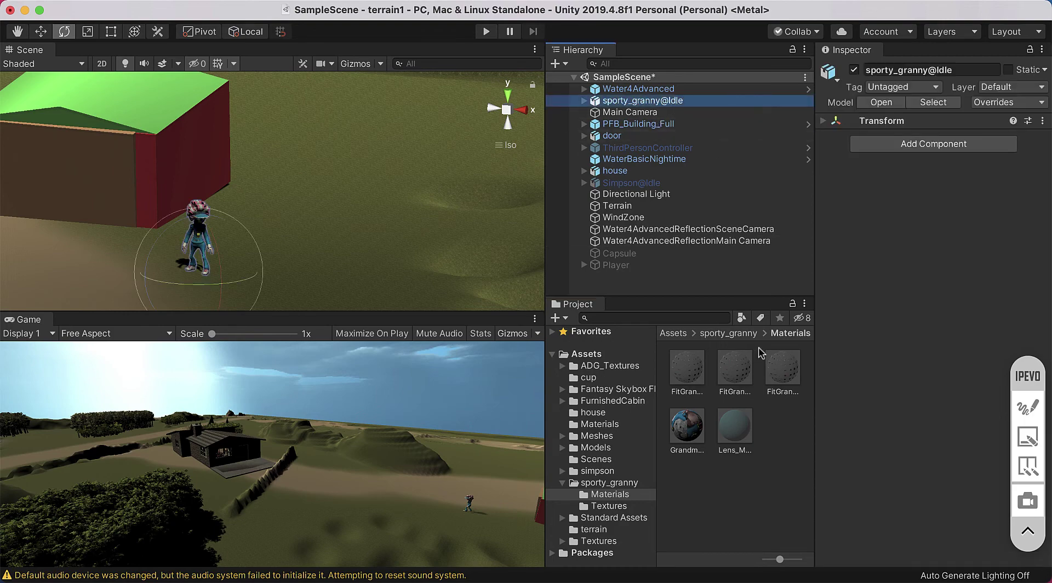
pyautogui.click(617, 580)
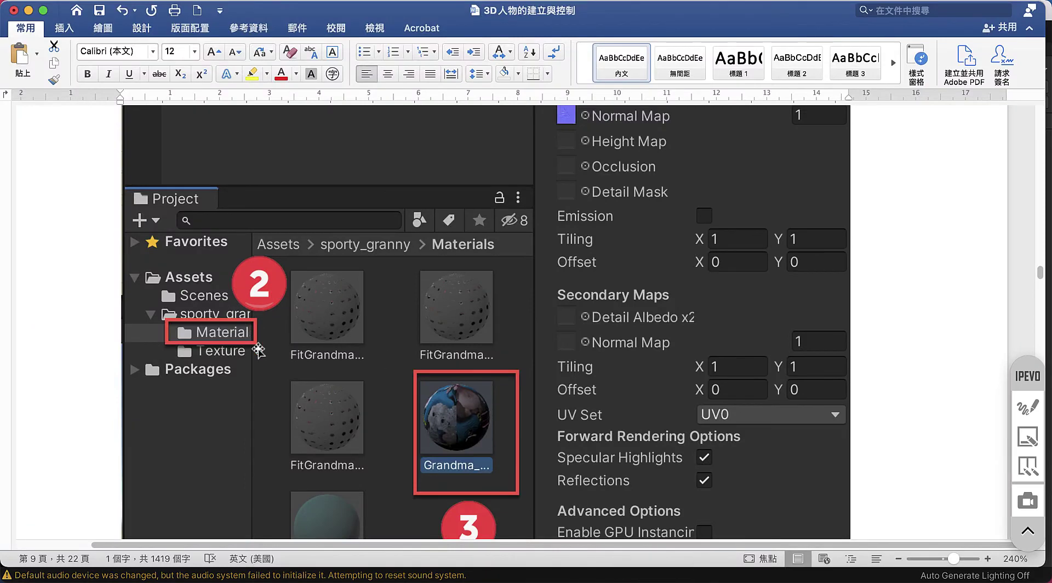
# Step: Scroll the tutorial up to Grandma_MAT's Standard shader screenshot, then go back to Unity
pyautogui.scroll(5, 454, 433)
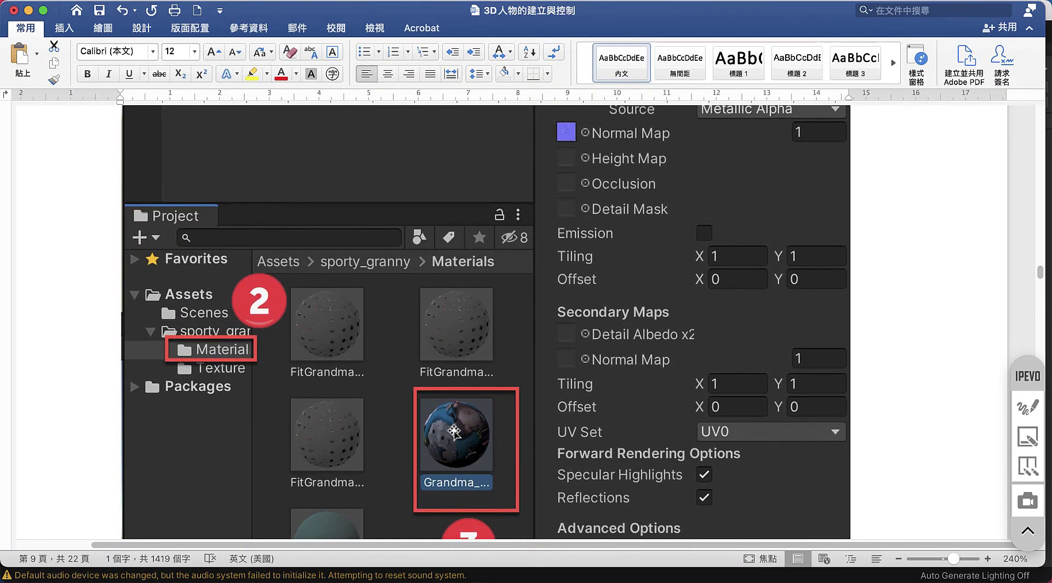
pyautogui.scroll(5, 454, 432)
pyautogui.scroll(4, 455, 432)
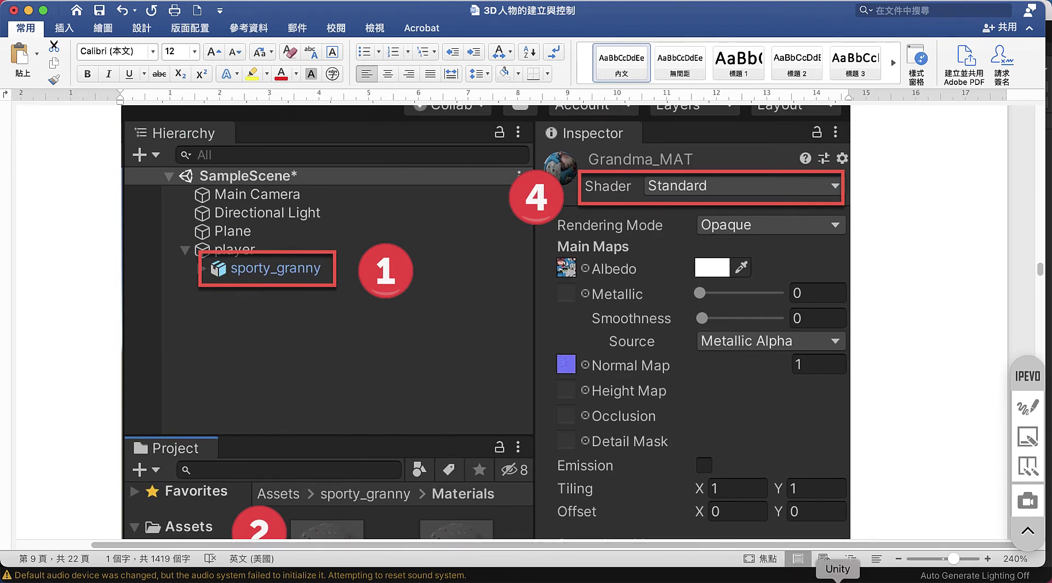
pyautogui.click(779, 570)
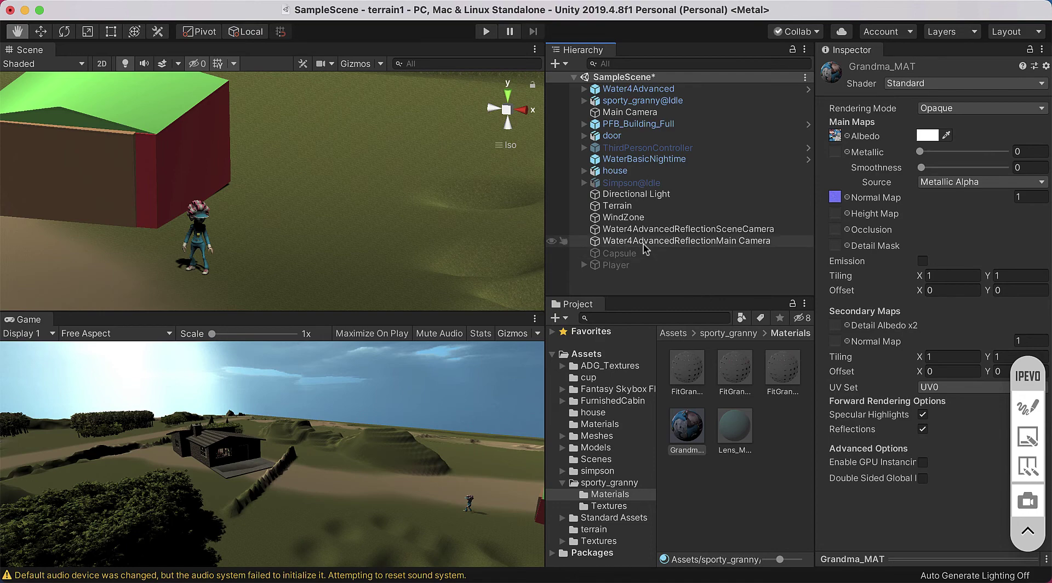
# Step: Change Grandma_MAT's shader from Standard to Legacy Shaders/Diffuse
pyautogui.click(691, 436)
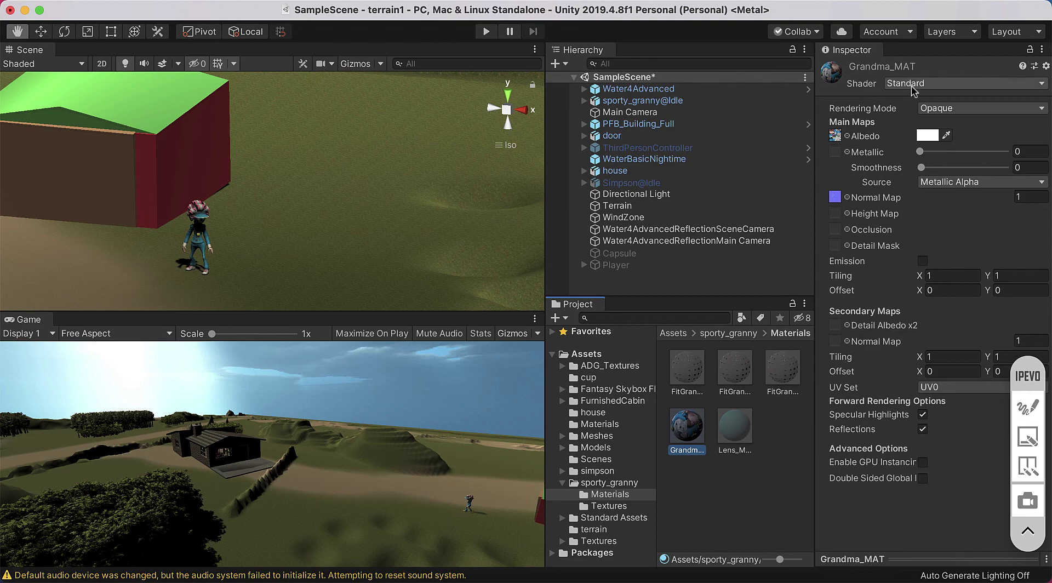
pyautogui.click(953, 84)
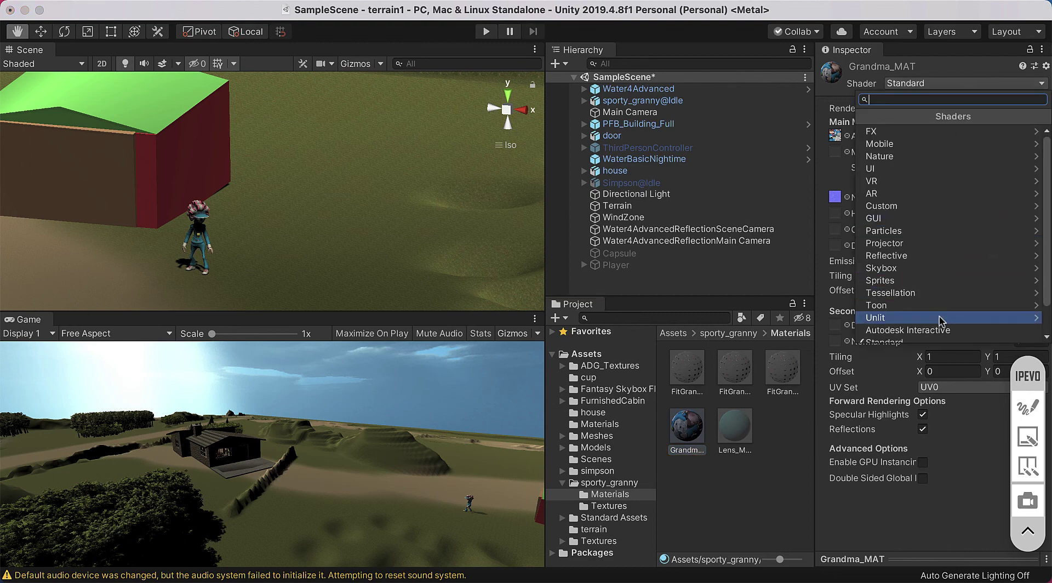
pyautogui.scroll(-2, 942, 317)
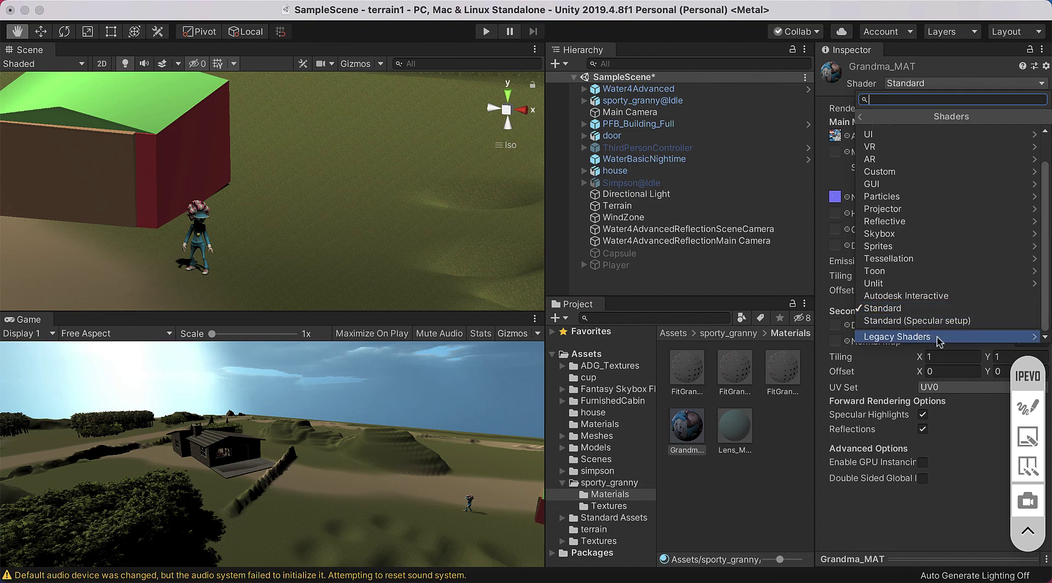
pyautogui.click(939, 340)
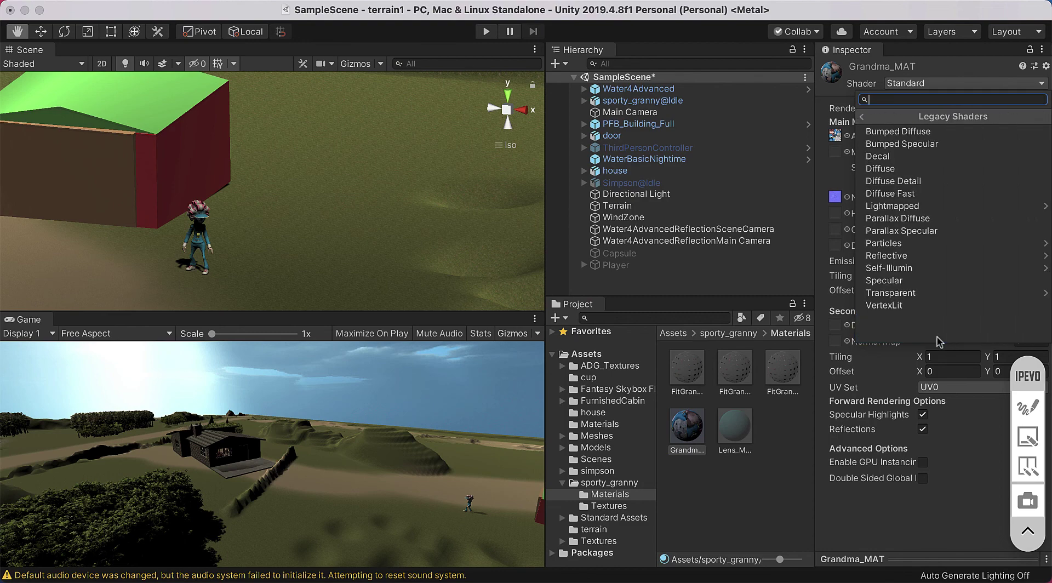
pyautogui.click(915, 168)
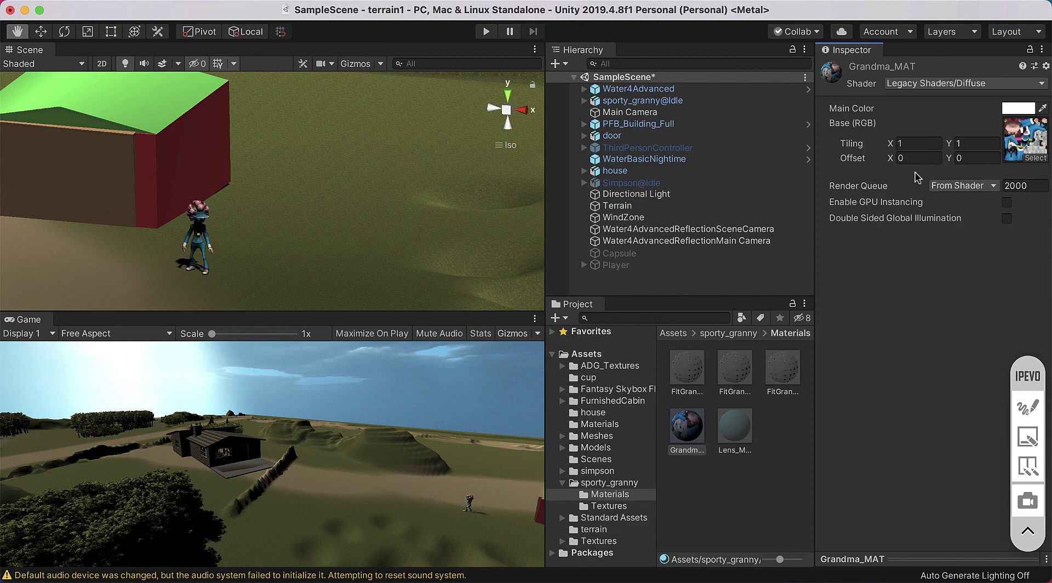
# Step: Orbit and zoom the Scene view closer to the granny on the grass beside the red cube
pyautogui.keyDown('alt'); pyautogui.moveTo(321, 258); pyautogui.dragTo(324, 207); pyautogui.keyUp('alt')
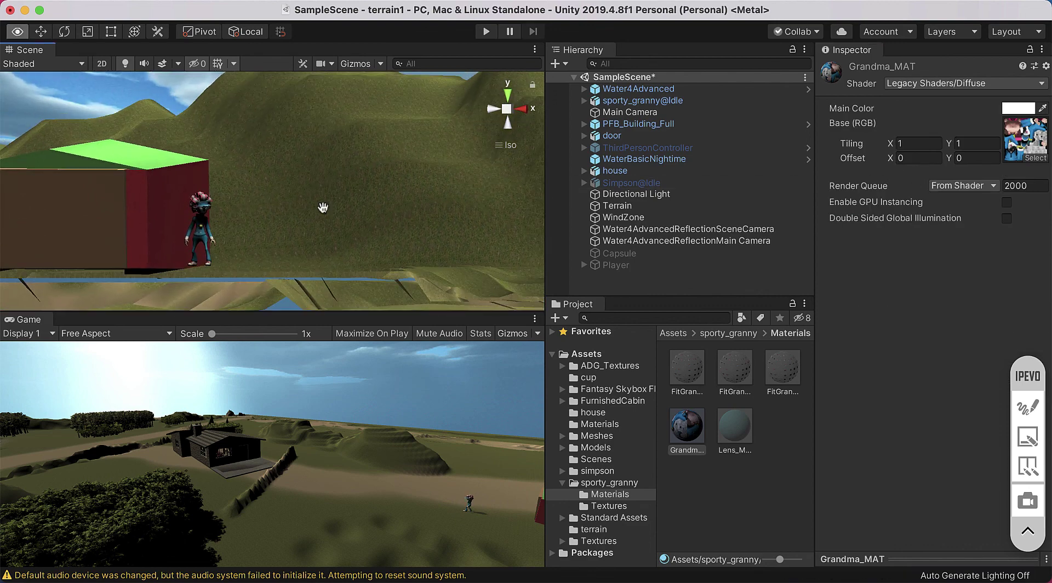
pyautogui.scroll(5, 238, 228)
pyautogui.scroll(4, 241, 260)
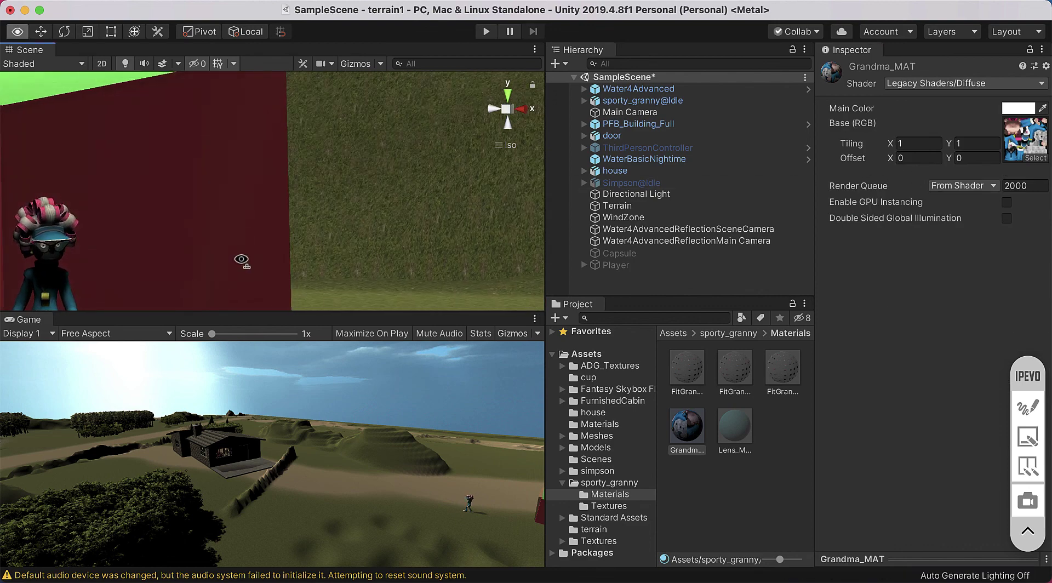
pyautogui.moveTo(241, 260)
pyautogui.keyDown('alt'); pyautogui.mouseDown()
pyautogui.moveTo(332, 264)
pyautogui.moveTo(308, 252)
pyautogui.mouseUp(); pyautogui.keyUp('alt')
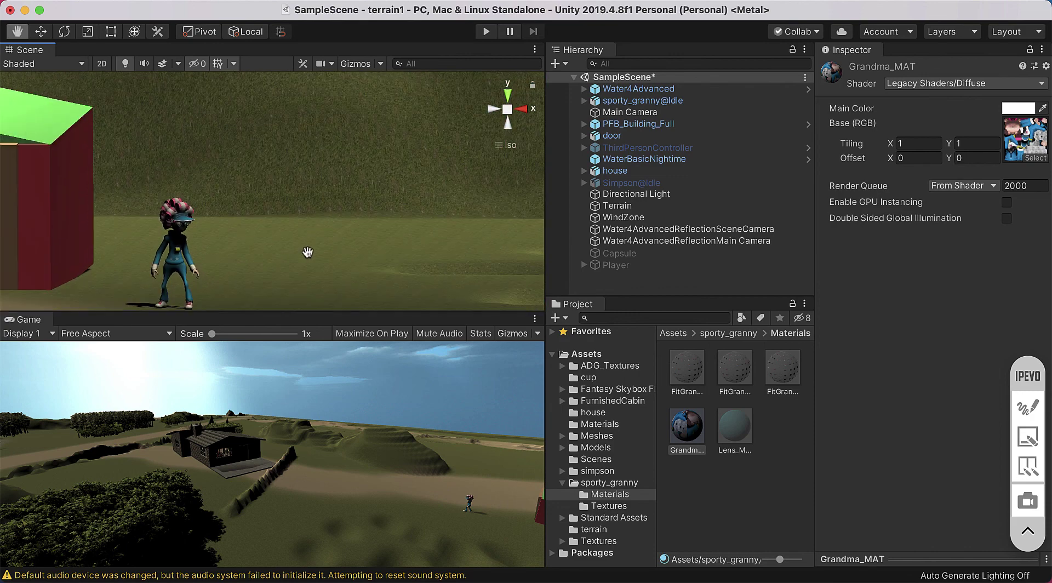